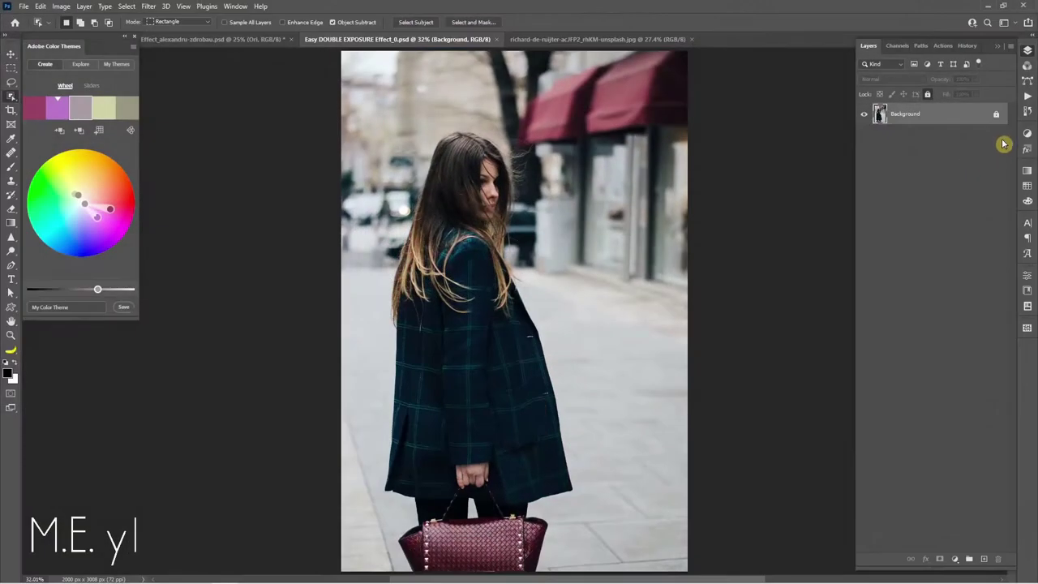
# - Duplicate the woman photo to a Background copy layer and auto-select the woman as subject
pyautogui.hotkey('ctrl', 'j')
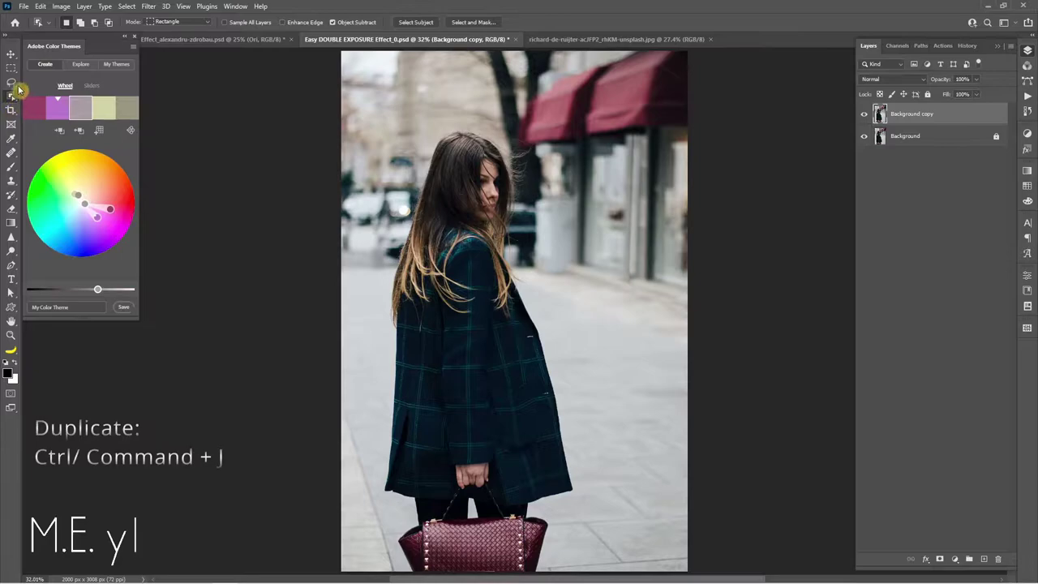
pyautogui.click(416, 22)
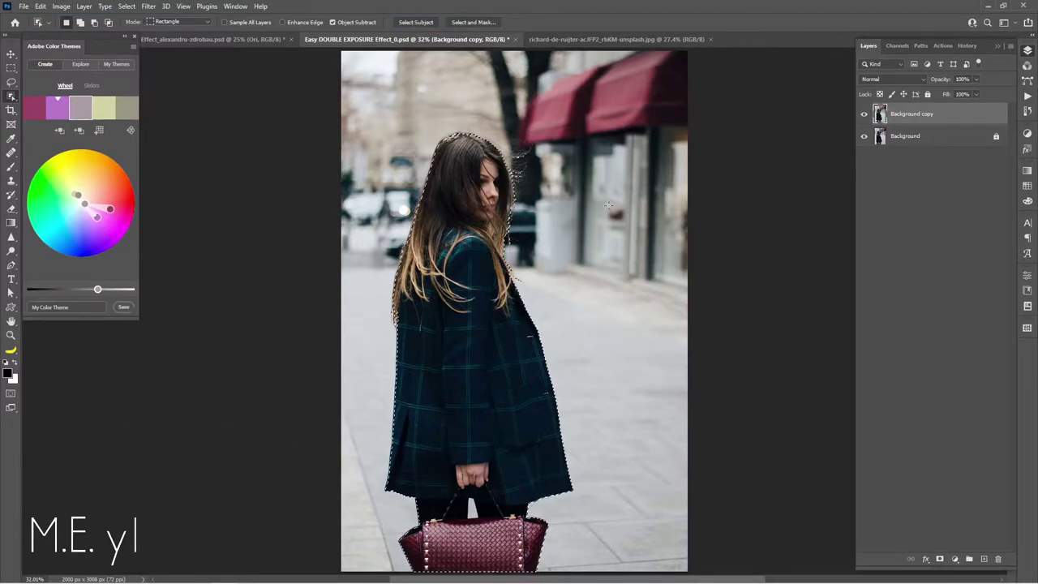
# - Open Select and Mask on the woman with Overlay view and the Refine Edge Brush
pyautogui.click(470, 24)
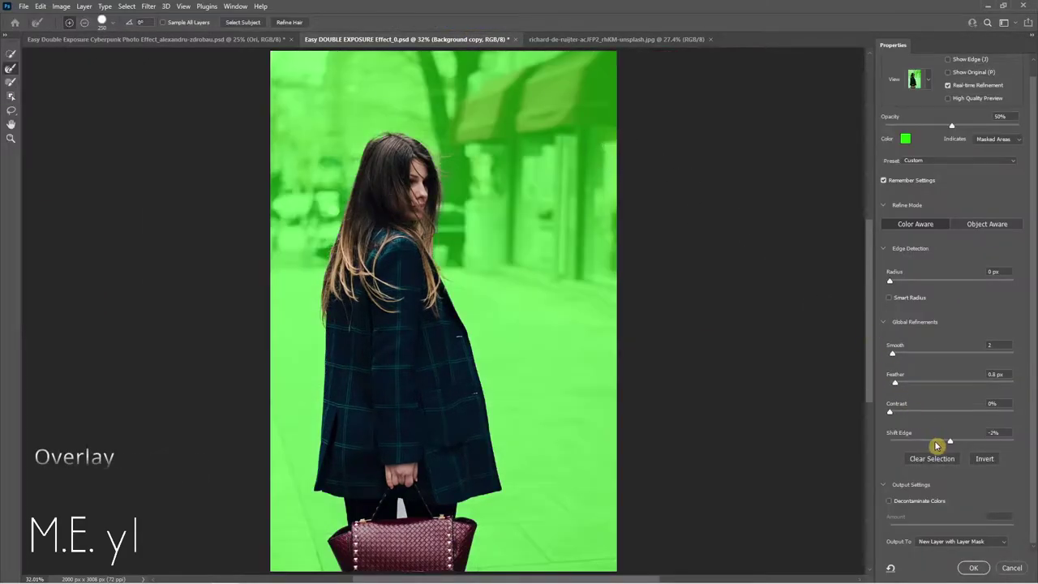
pyautogui.click(930, 84)
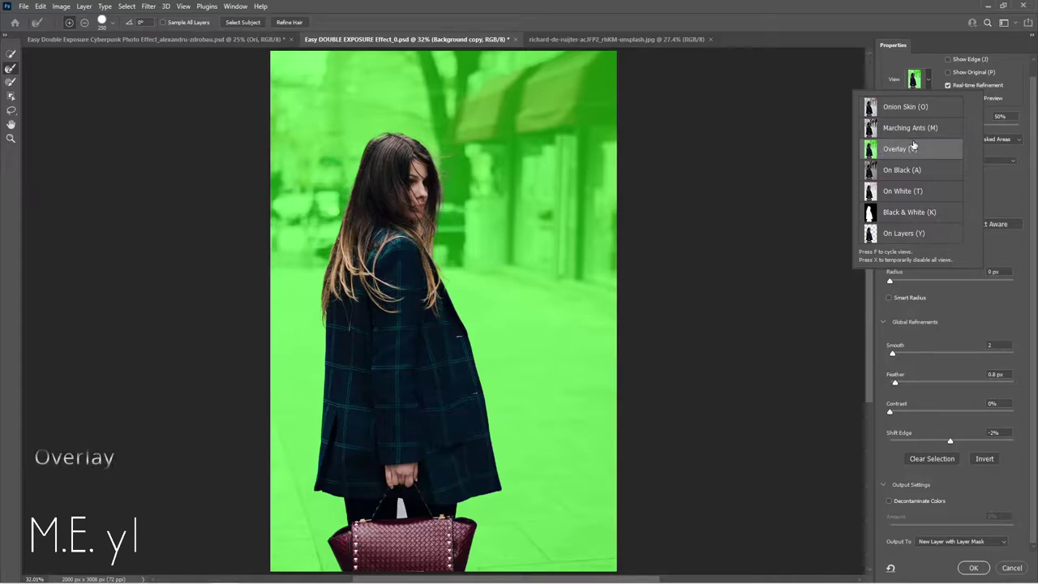
pyautogui.click(11, 70)
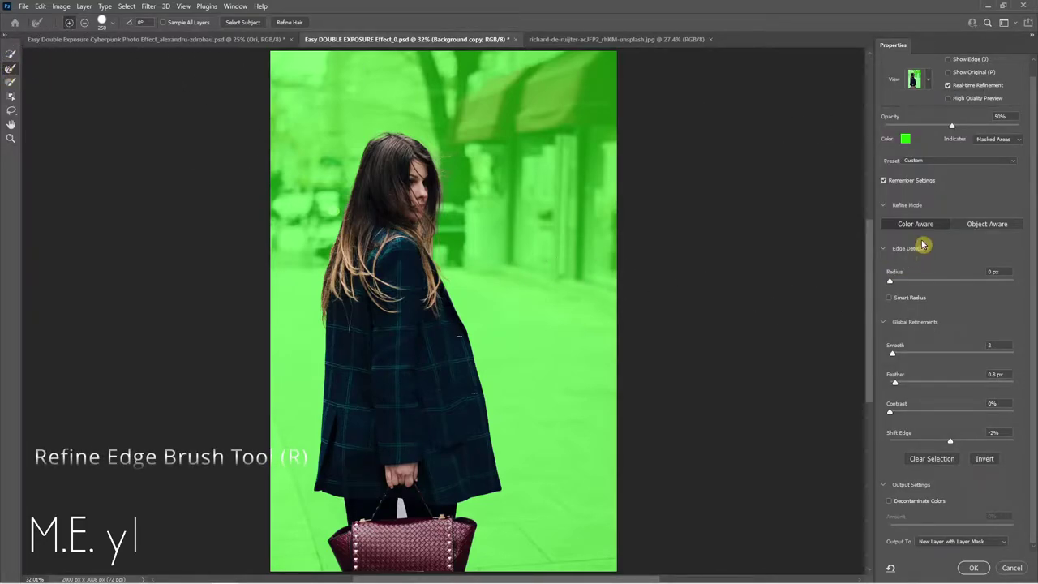
pyautogui.click(929, 82)
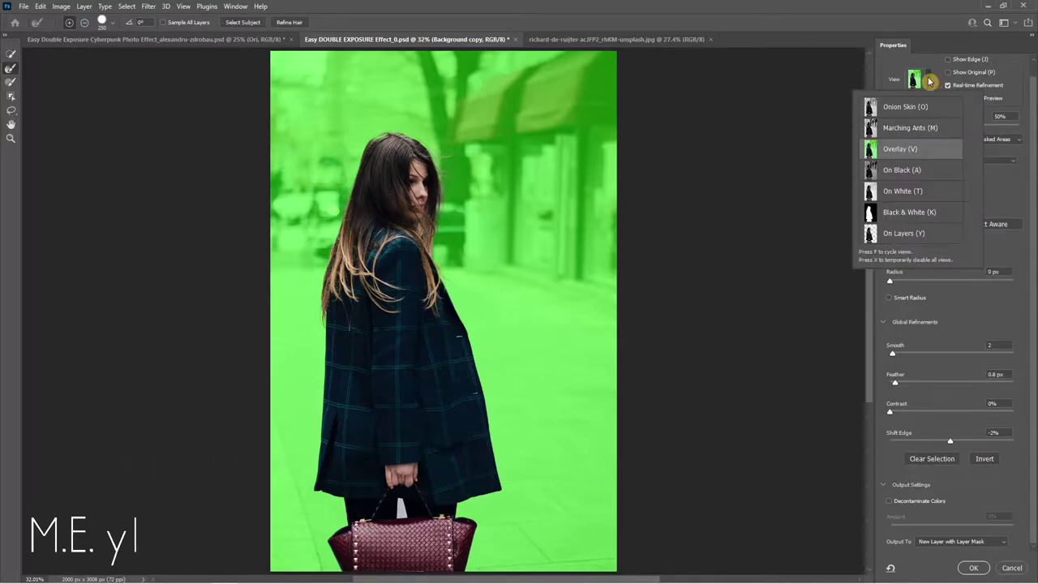
pyautogui.click(930, 82)
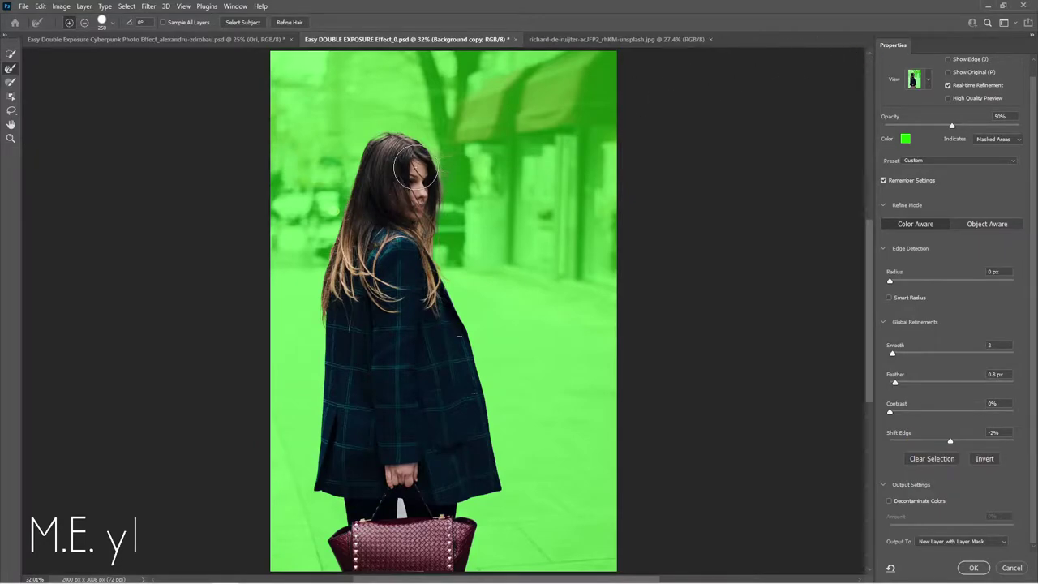
# - Zoom in on the bag and mask out the grey gap between its handles with a 30 px brush
pyautogui.press('ctrl')
pyautogui.moveTo(394, 195); pyautogui.dragTo(495, 256)
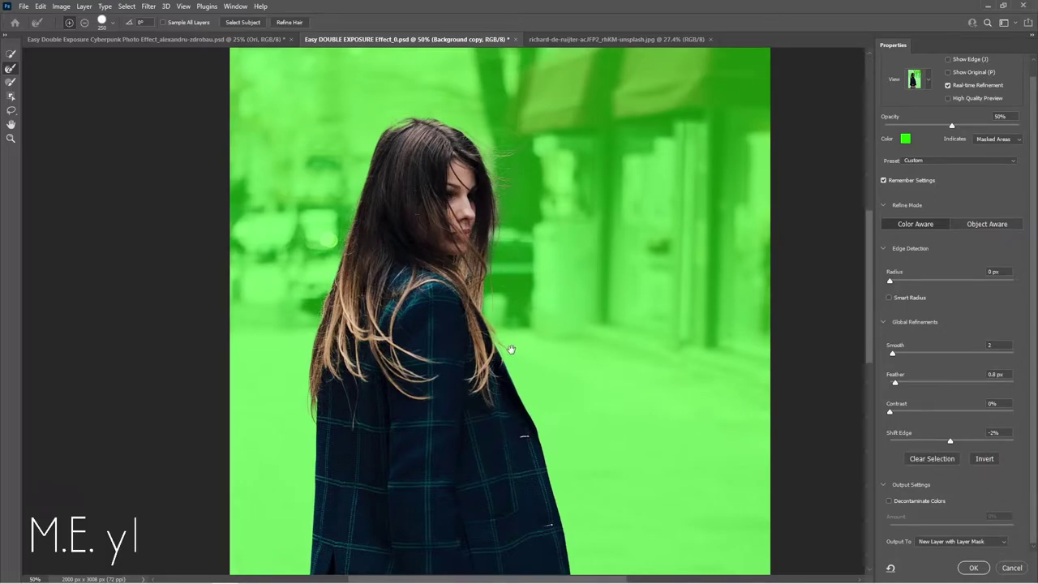
pyautogui.moveTo(511, 349); pyautogui.dragTo(497, 213)
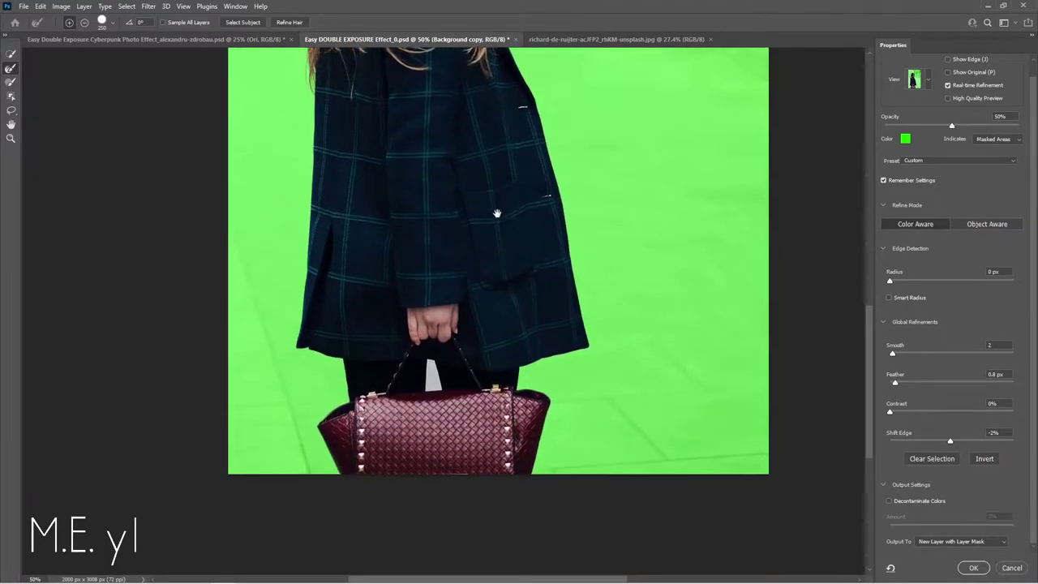
pyautogui.scroll(2, 434, 366)
pyautogui.scroll(1, 434, 369)
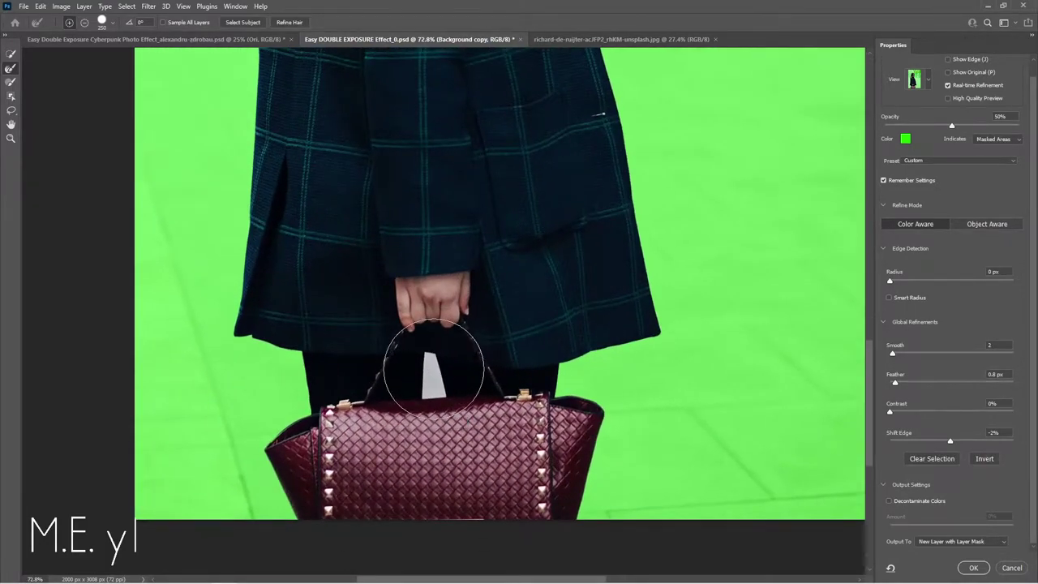
pyautogui.press('[')
pyautogui.press('[')
pyautogui.press('[')
pyautogui.press('[')
pyautogui.press('[')
pyautogui.press('[')
pyautogui.press('[')
pyautogui.press('[')
pyautogui.press('[')
pyautogui.press('[')
pyautogui.press('[')
pyautogui.press('[')
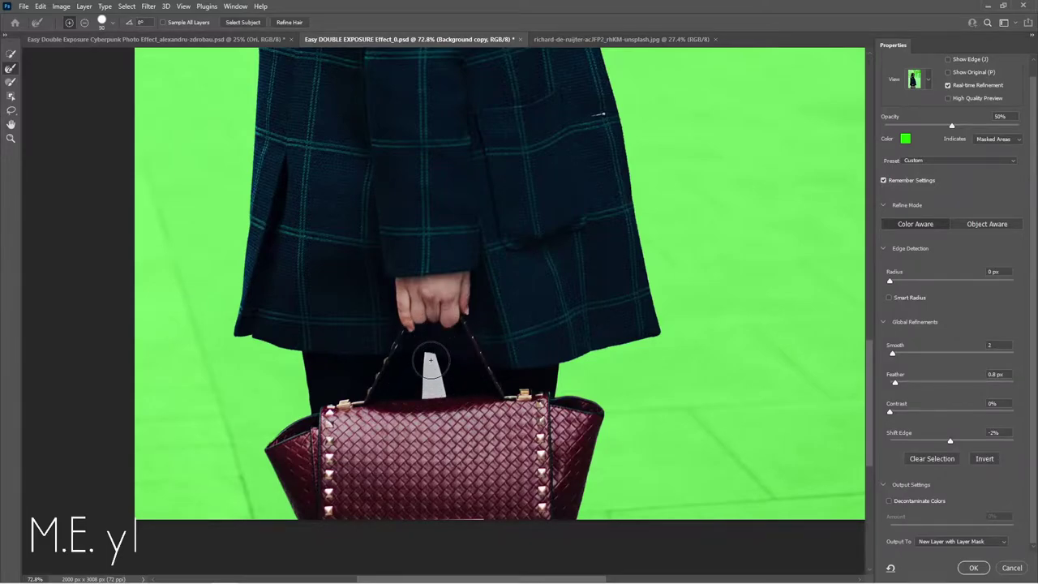
pyautogui.moveTo(429, 360); pyautogui.dragTo(431, 391)
# - Mask out the white speck on the coat edge with a smaller brush
pyautogui.moveTo(676, 173); pyautogui.dragTo(637, 397)
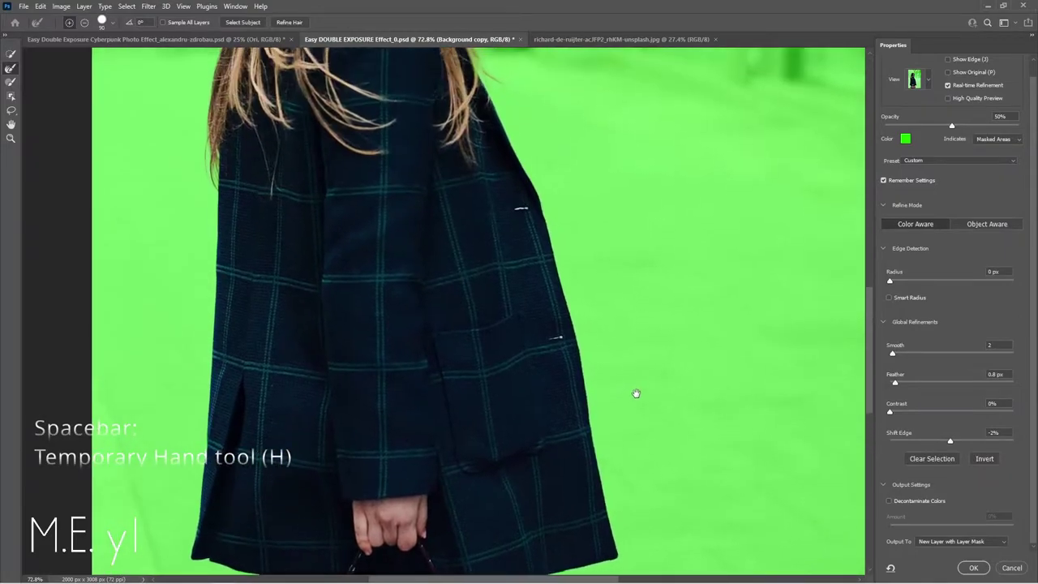
pyautogui.moveTo(616, 268); pyautogui.dragTo(621, 332)
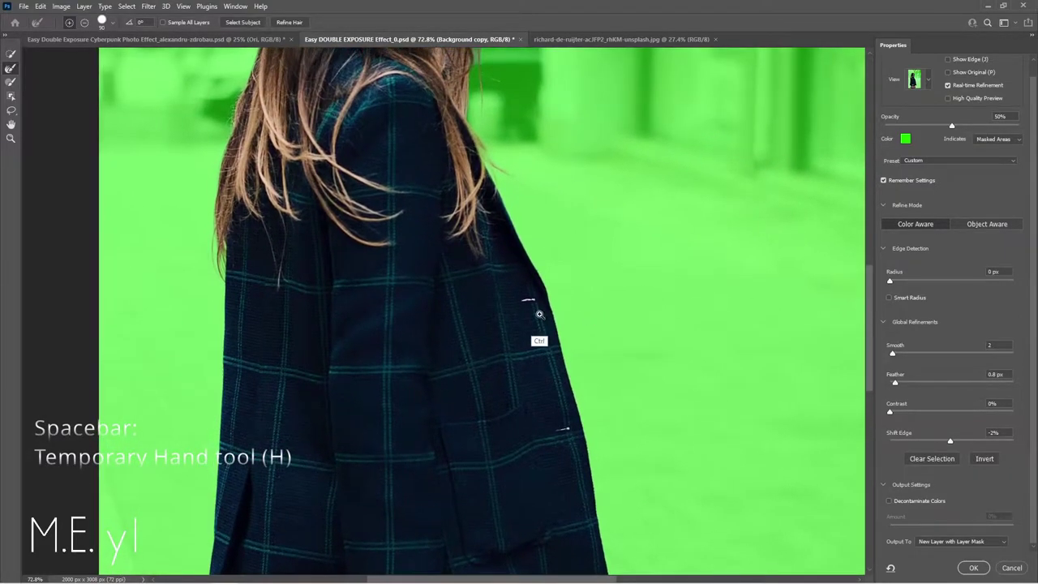
pyautogui.scroll(2, 538, 336)
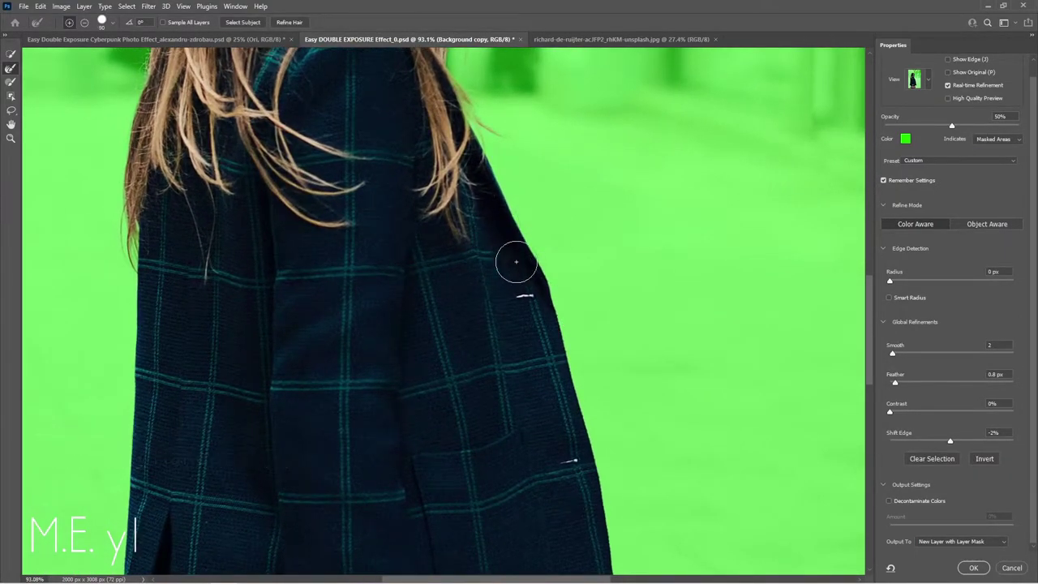
pyautogui.press('[')
pyautogui.press('[')
pyautogui.press('[')
pyautogui.moveTo(521, 302); pyautogui.dragTo(527, 297)
# - Reframe the view around the woman's face and hair for touching up the hair top
pyautogui.moveTo(617, 197); pyautogui.dragTo(621, 466)
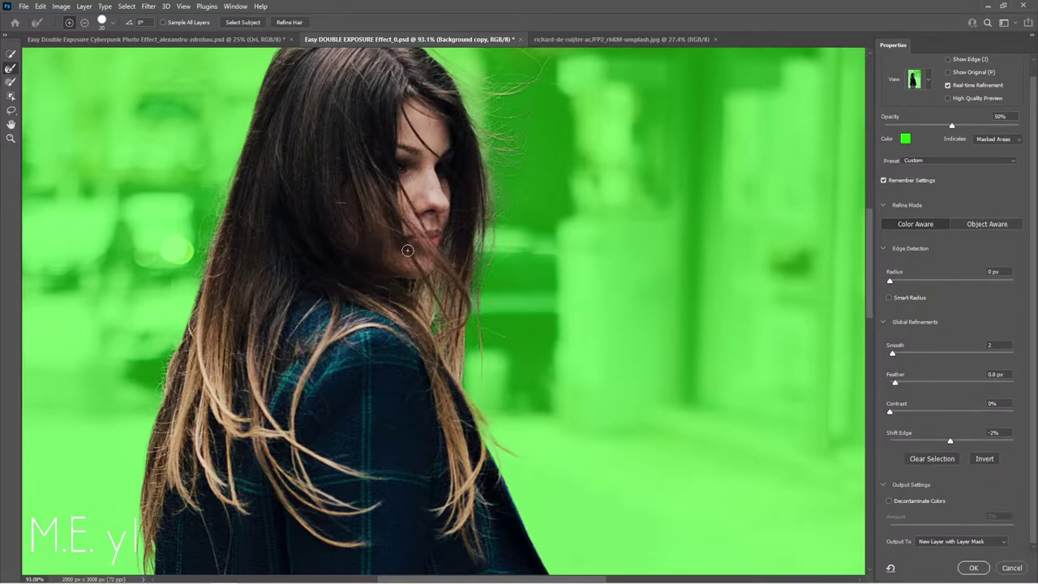
pyautogui.moveTo(407, 250)
pyautogui.mouseDown()
pyautogui.moveTo(433, 262)
pyautogui.moveTo(445, 303)
pyautogui.mouseUp()
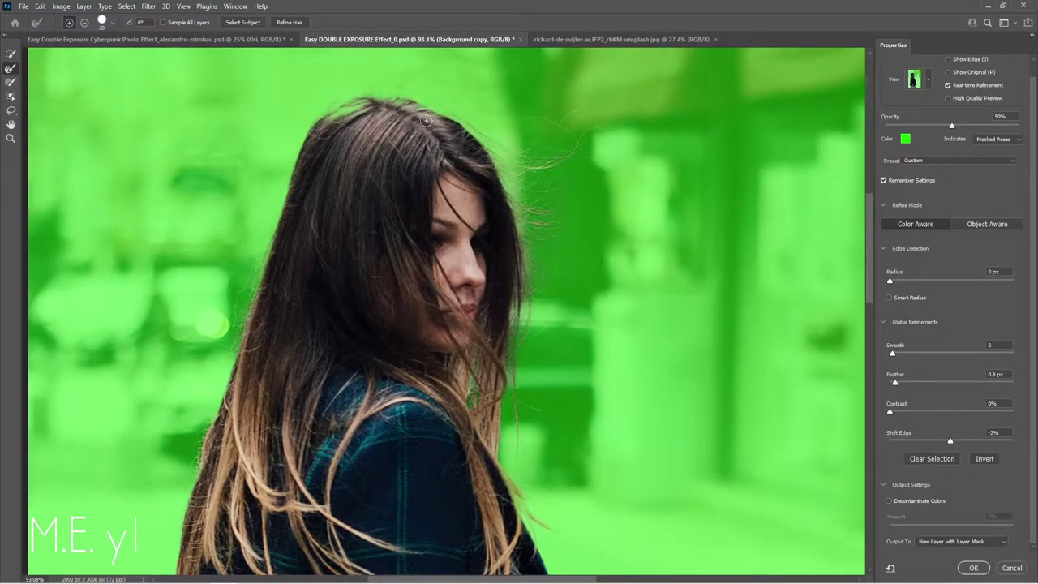
pyautogui.scroll(1, 372, 119)
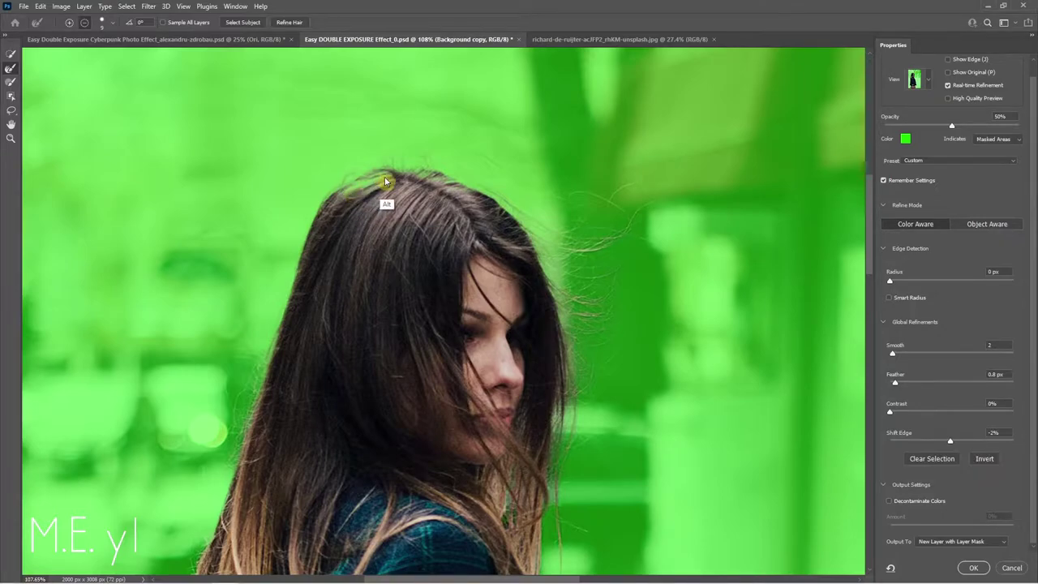
pyautogui.keyDown('alt'); pyautogui.click(396, 186); pyautogui.keyUp('alt')
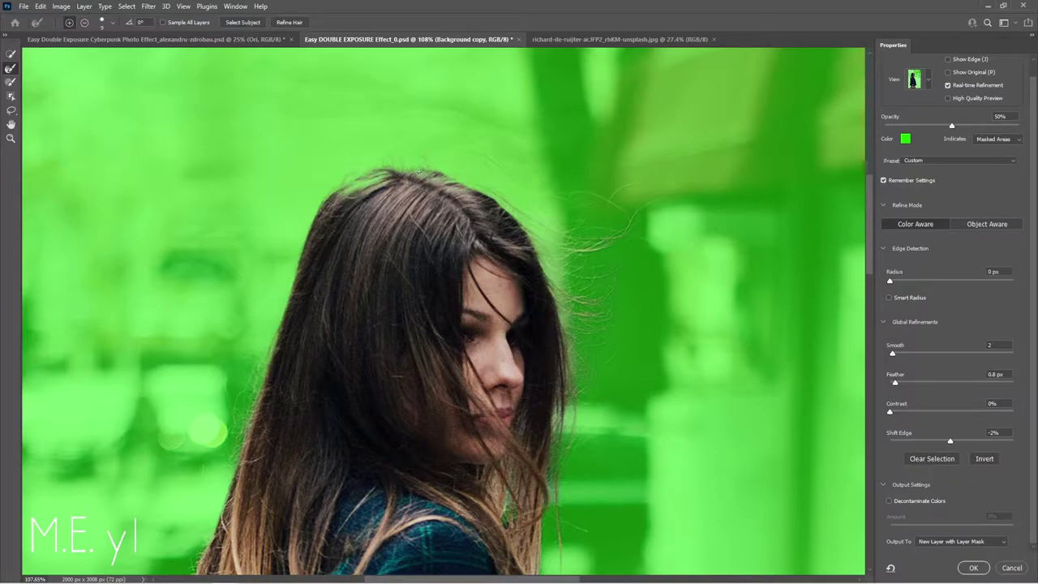
pyautogui.click(11, 84)
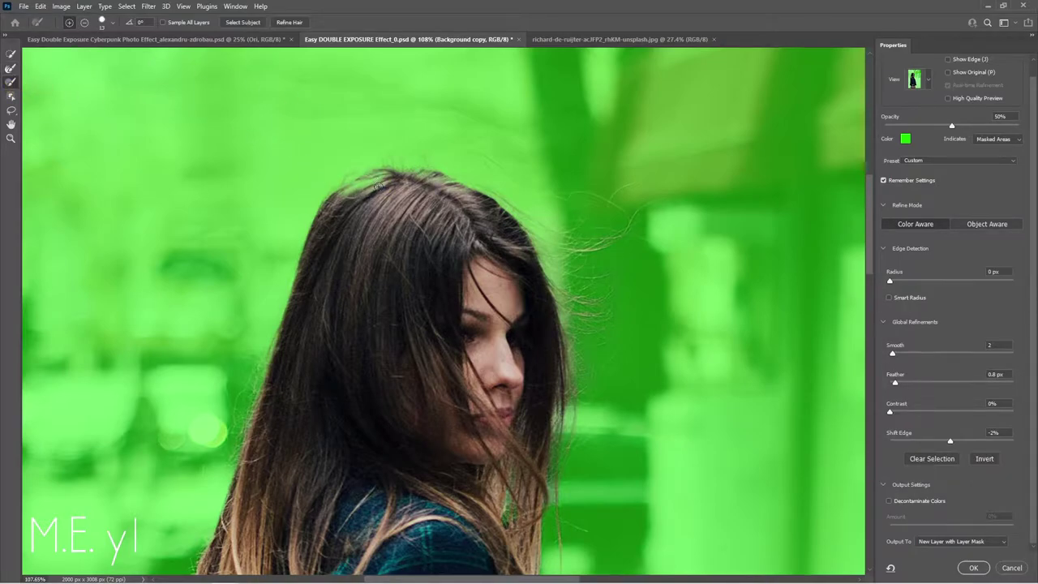
# - Refine the mask along the top of the woman's hair, then view the whole figure
pyautogui.moveTo(342, 208)
pyautogui.mouseDown()
pyautogui.moveTo(385, 178)
pyautogui.moveTo(365, 188)
pyautogui.mouseUp()
pyautogui.scroll(-5, 563, 375)
pyautogui.moveTo(516, 348); pyautogui.dragTo(456, 236)
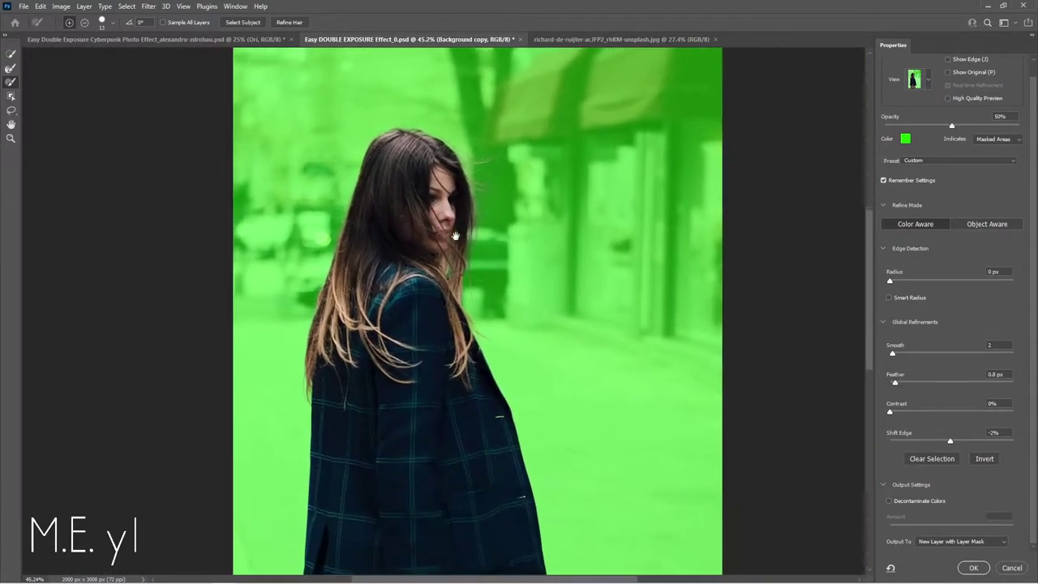
pyautogui.moveTo(505, 289)
pyautogui.mouseDown()
pyautogui.moveTo(484, 284)
pyautogui.moveTo(464, 254)
pyautogui.moveTo(505, 417)
pyautogui.mouseUp()
pyautogui.scroll(-3, 487, 252)
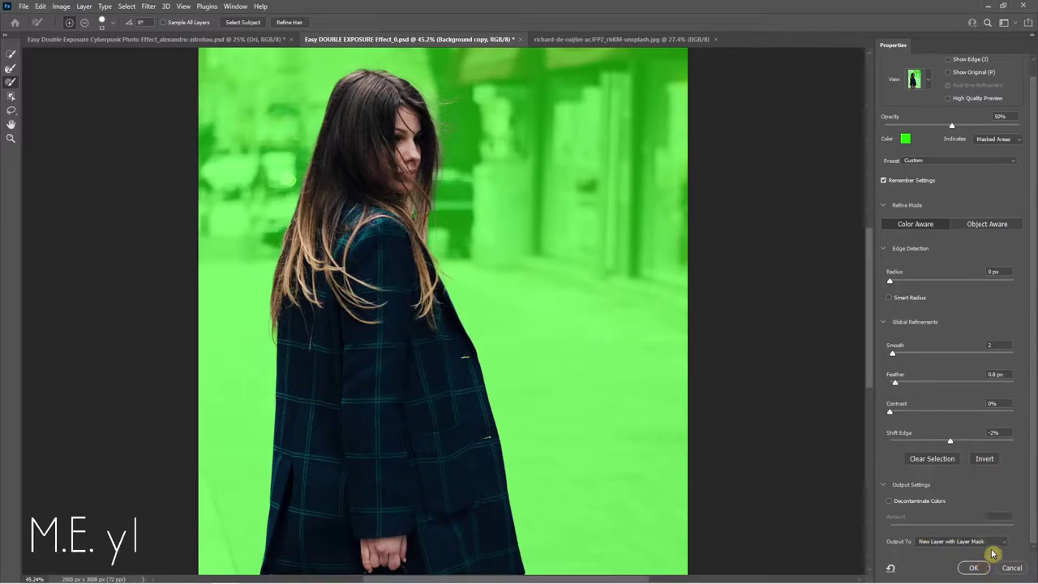
# - Output the refined selection as a layer mask on Background copy
pyautogui.click(1000, 542)
pyautogui.click(1003, 543)
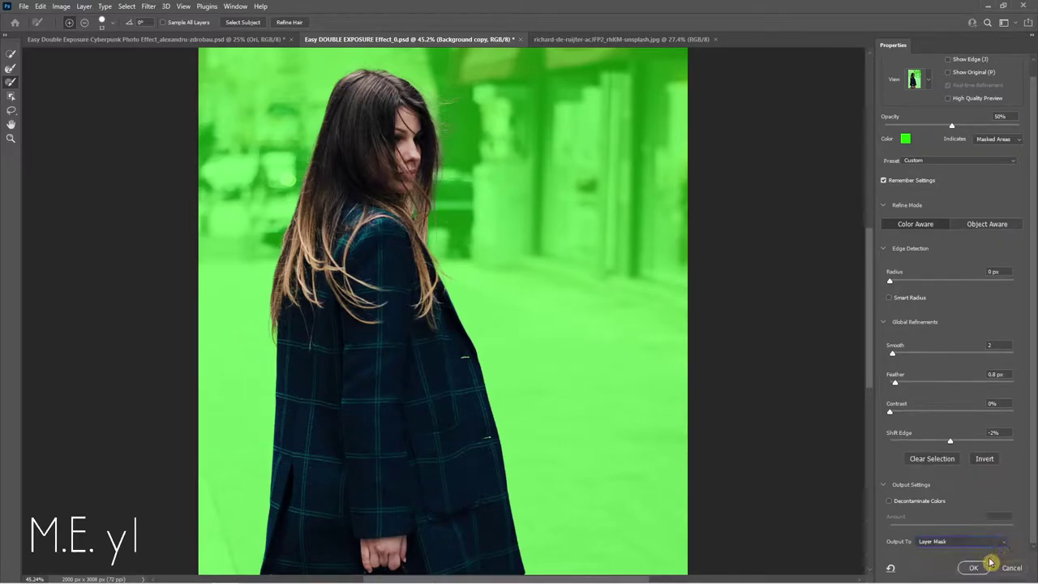
pyautogui.click(980, 568)
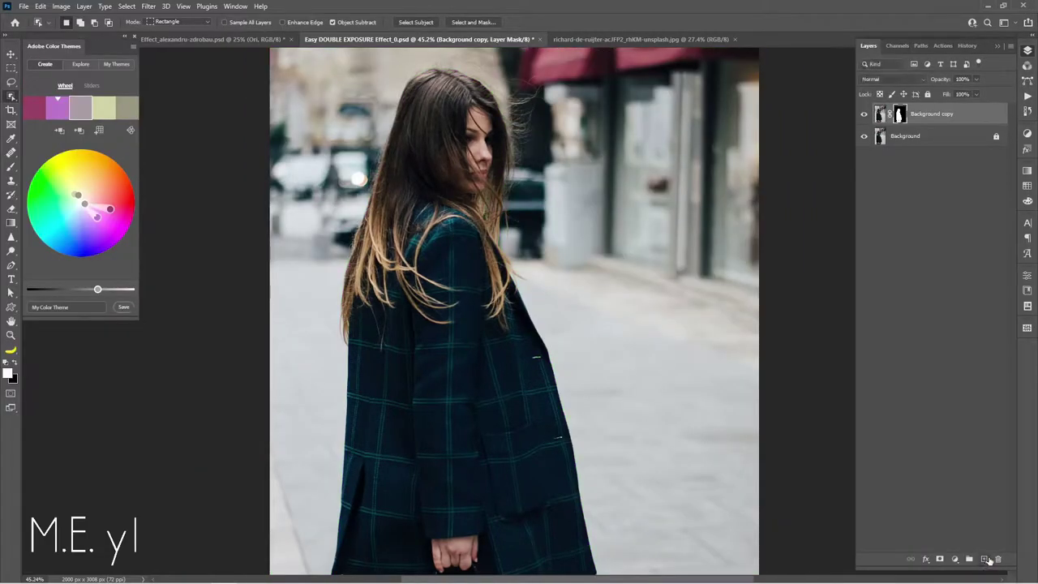
# - Unlock the night-street photo and bring it into the composite as Layer 1, viewed at 25%
pyautogui.click(669, 39)
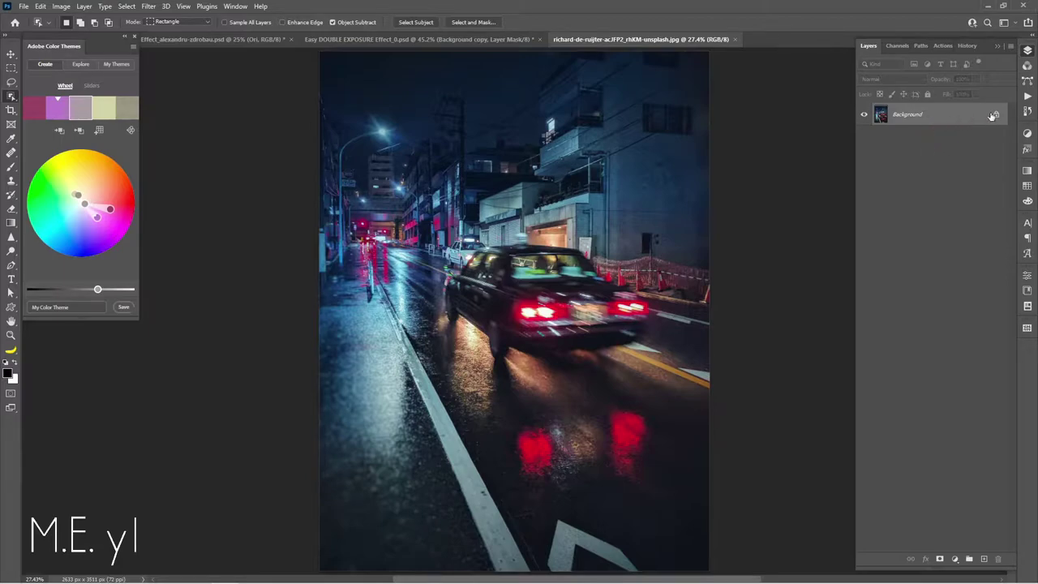
pyautogui.click(996, 114)
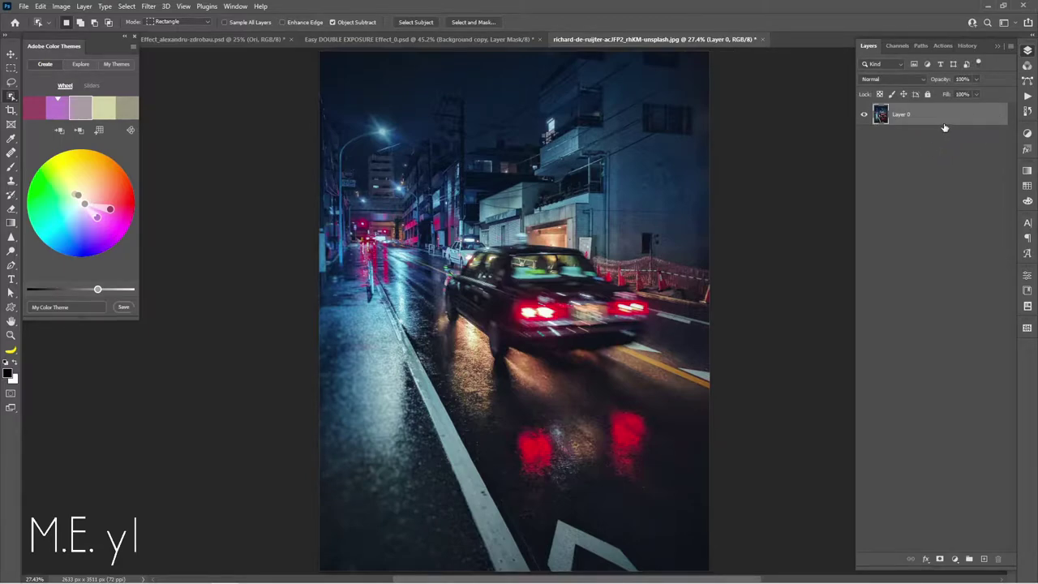
pyautogui.press('v')
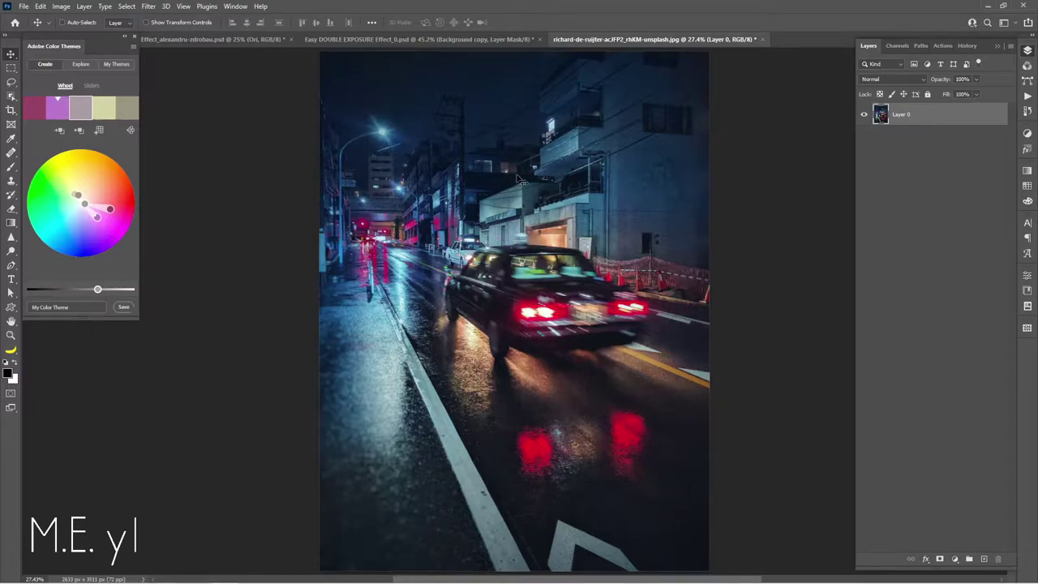
pyautogui.moveTo(519, 180); pyautogui.dragTo(427, 38)
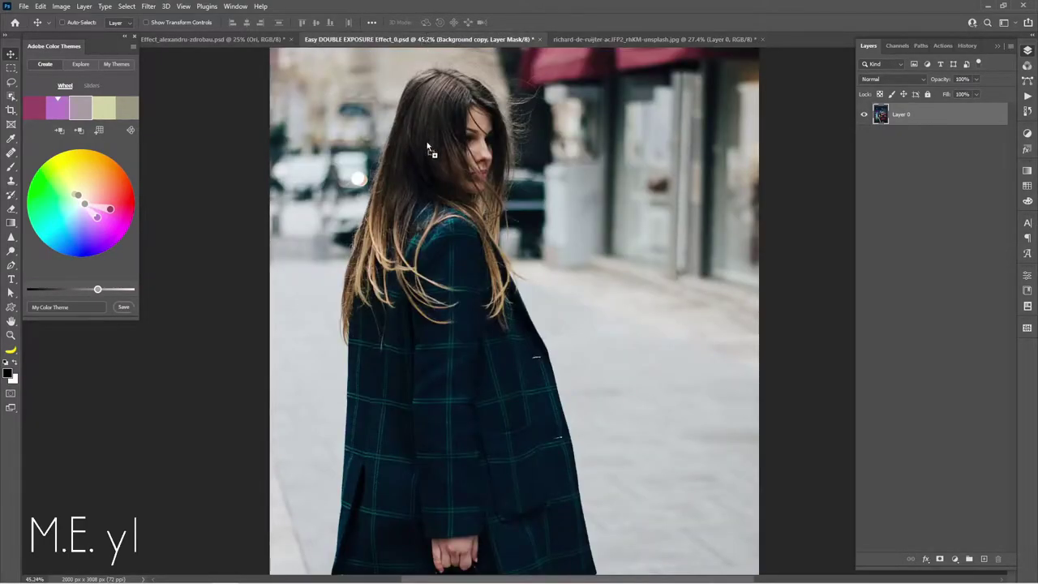
pyautogui.moveTo(475, 379); pyautogui.dragTo(480, 387)
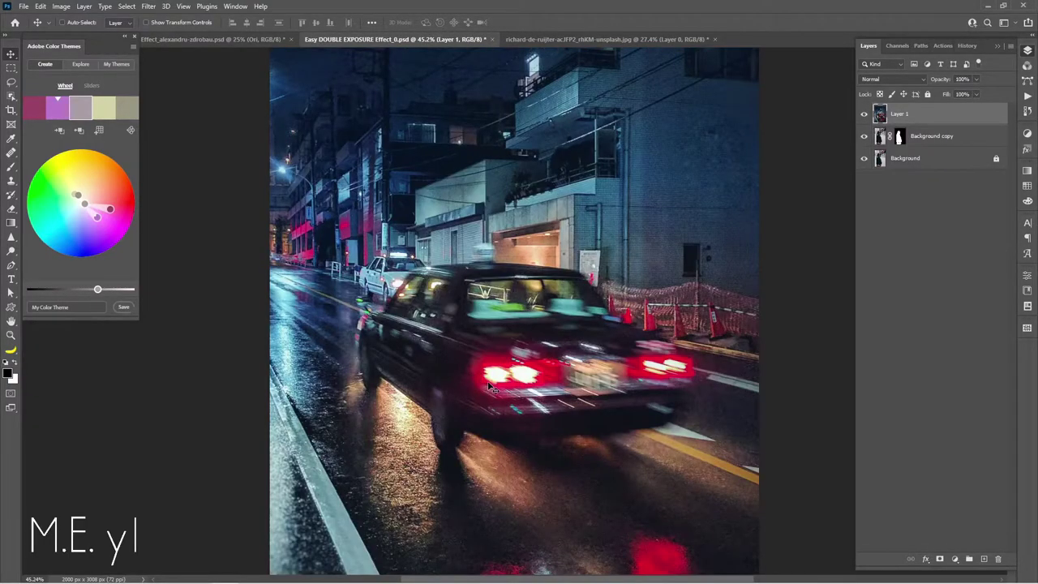
pyautogui.hotkey('ctrl', '-')
pyautogui.hotkey('ctrl', '-')
pyautogui.hotkey('ctrl', '-')
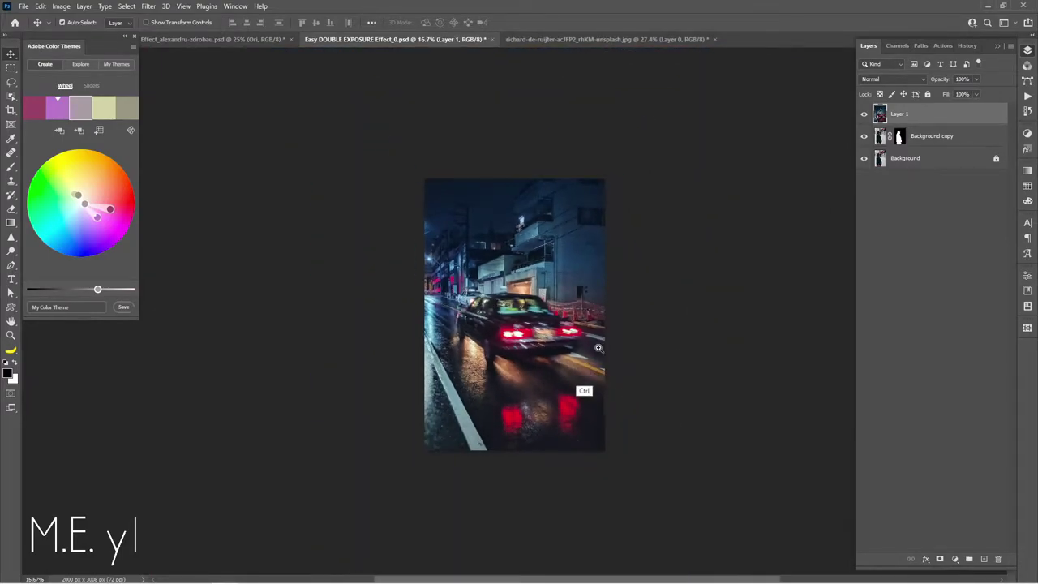
pyautogui.hotkey('ctrl', '+')
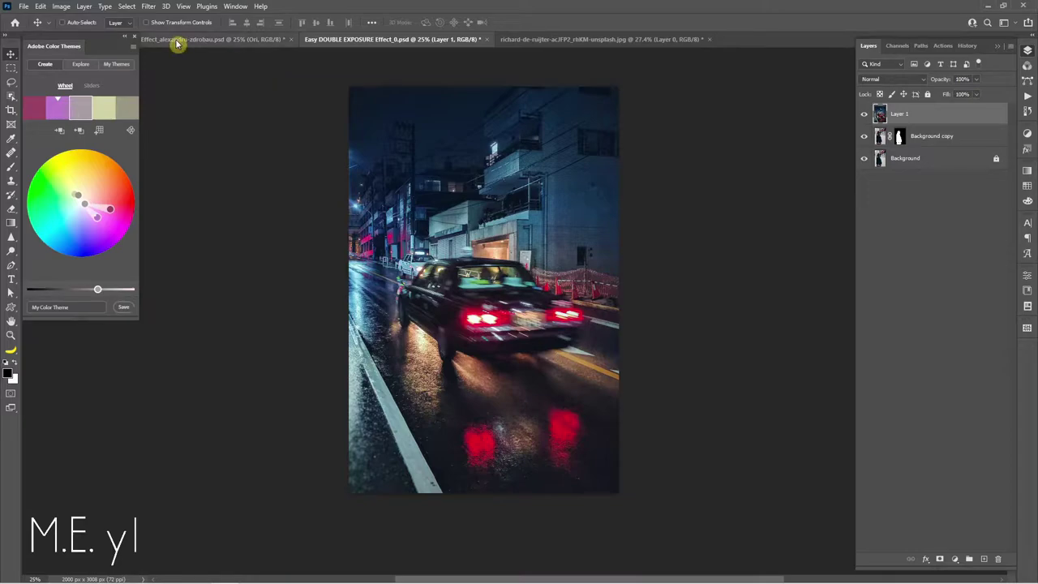
pyautogui.hotkey('ctrl', 't')
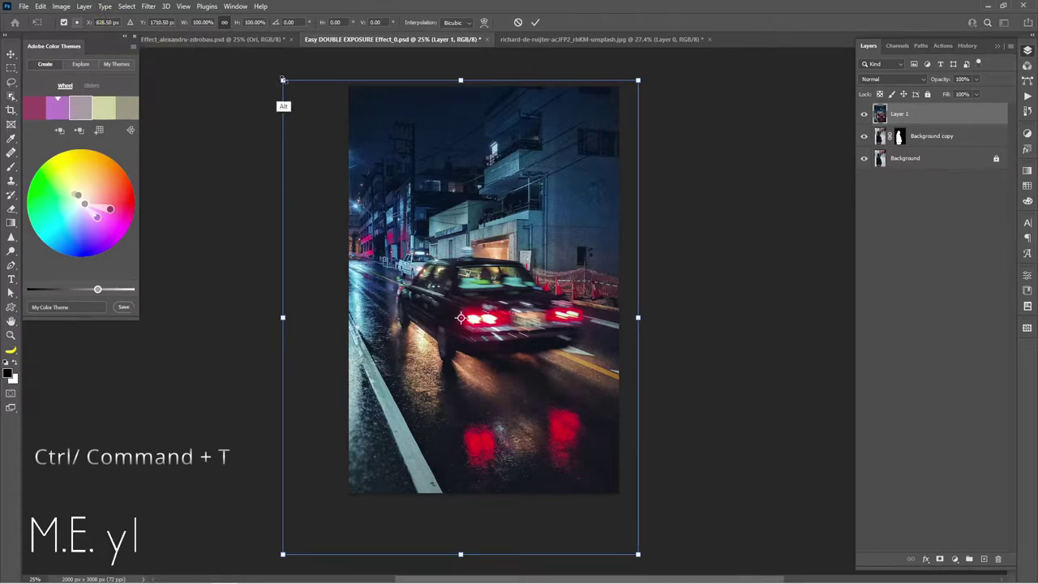
# - Scale the street layer to roughly 80%, reposition it, and commit the transform
pyautogui.moveTo(282, 81); pyautogui.dragTo(317, 127)
pyautogui.moveTo(414, 151); pyautogui.dragTo(445, 111)
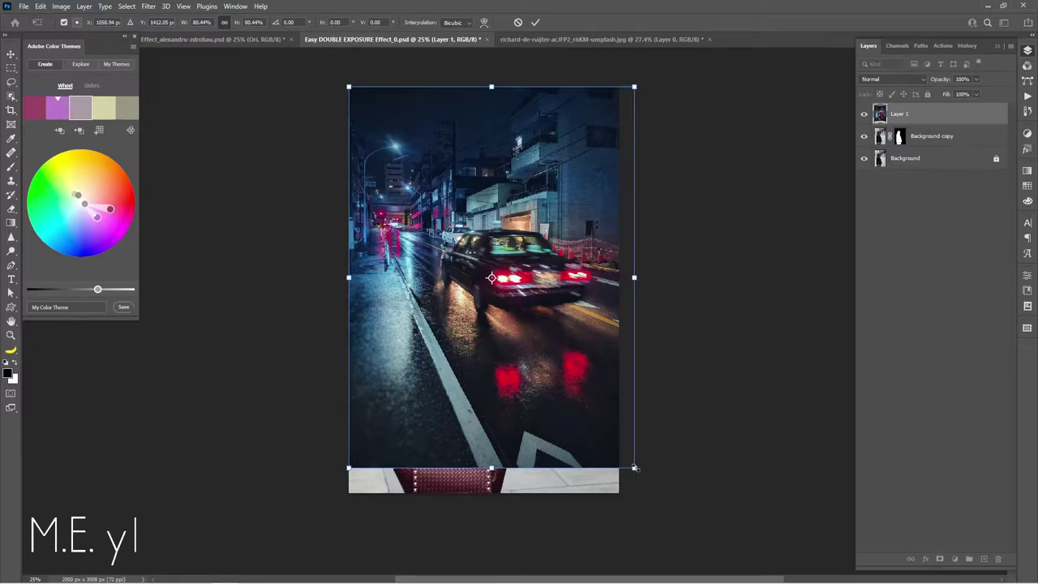
pyautogui.moveTo(634, 468); pyautogui.dragTo(658, 487)
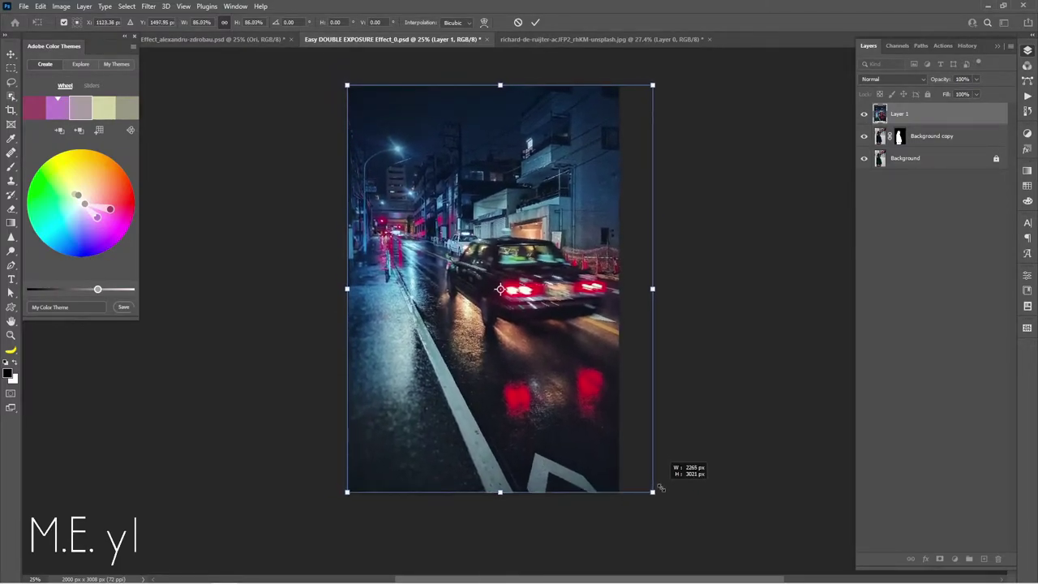
pyautogui.press('Return')
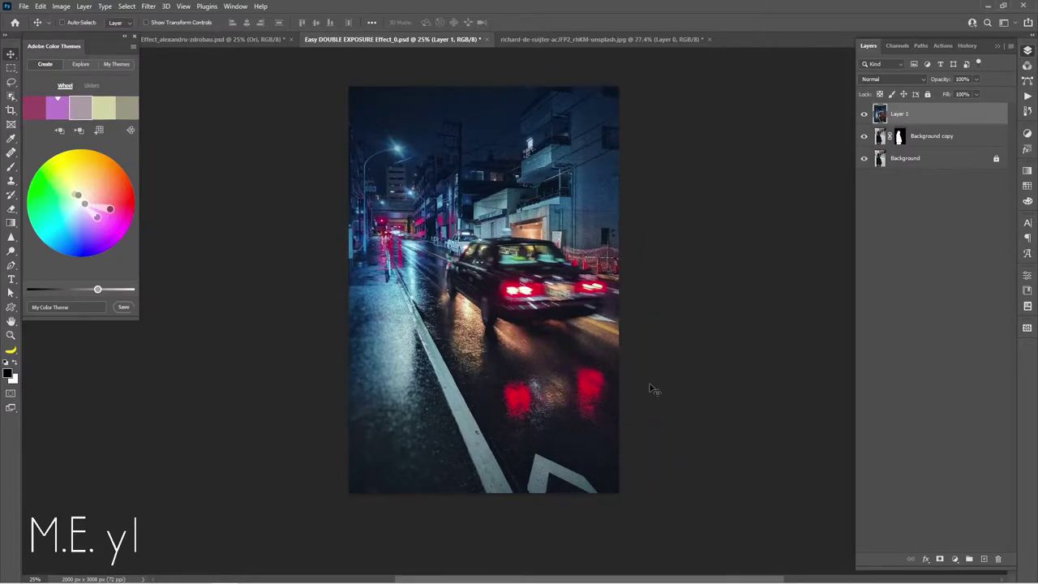
# - Lower the street layer to 40% opacity and shift it to line up with the woman
pyautogui.click(977, 71)
pyautogui.click(979, 81)
pyautogui.moveTo(977, 86); pyautogui.dragTo(940, 102)
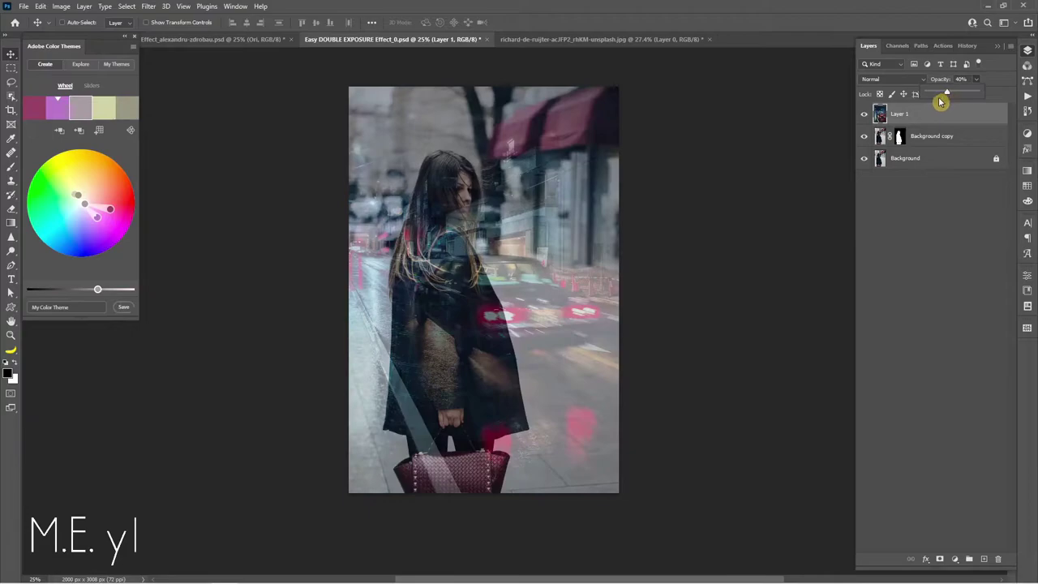
pyautogui.moveTo(528, 241); pyautogui.dragTo(566, 240)
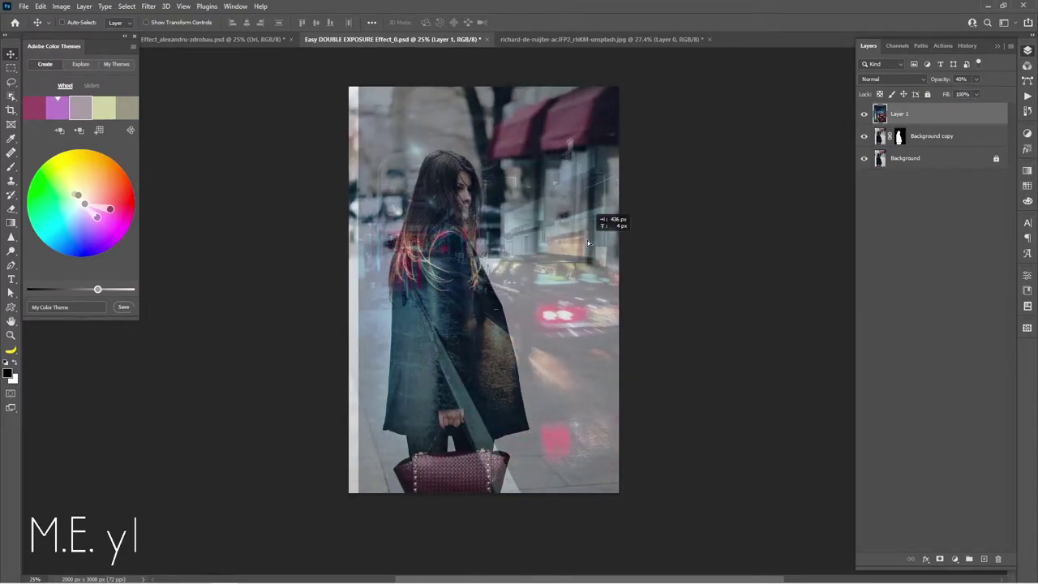
pyautogui.moveTo(567, 240); pyautogui.dragTo(574, 246)
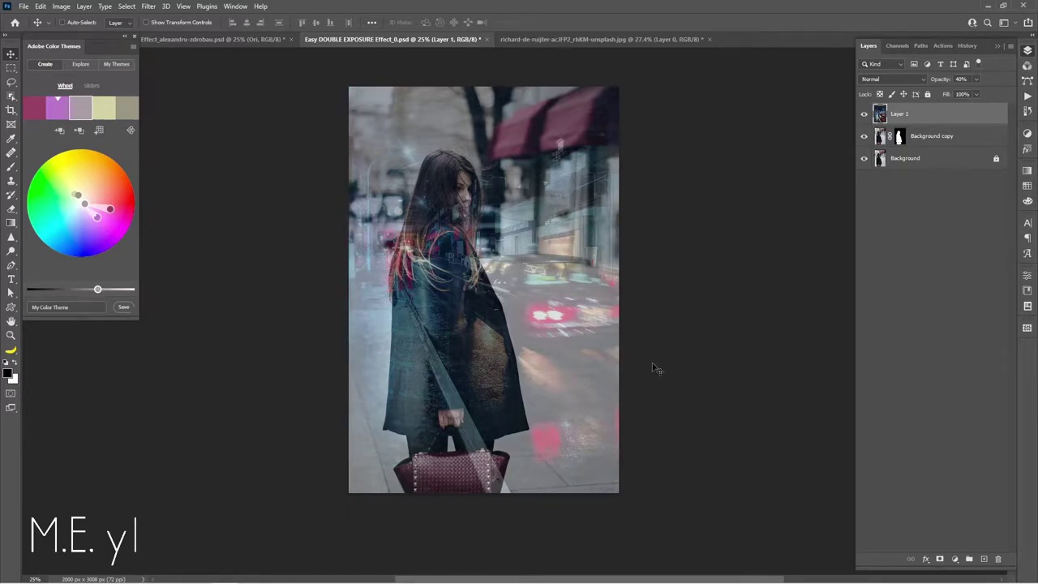
# - Rescale the street layer to about 94.5%, commit, and restore its opacity to 100%
pyautogui.hotkey('ctrl', 't')
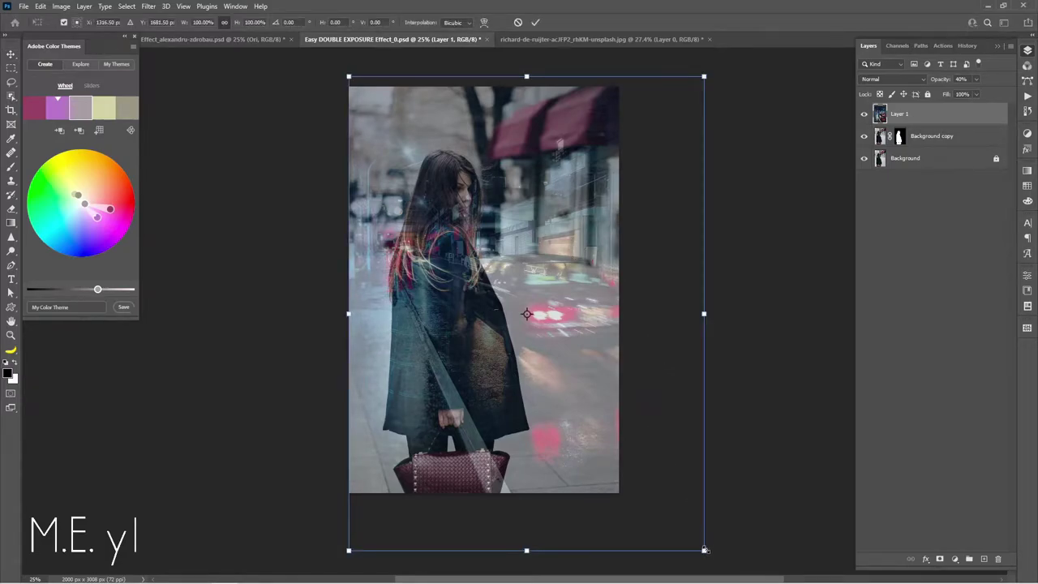
pyautogui.moveTo(705, 550); pyautogui.dragTo(682, 531)
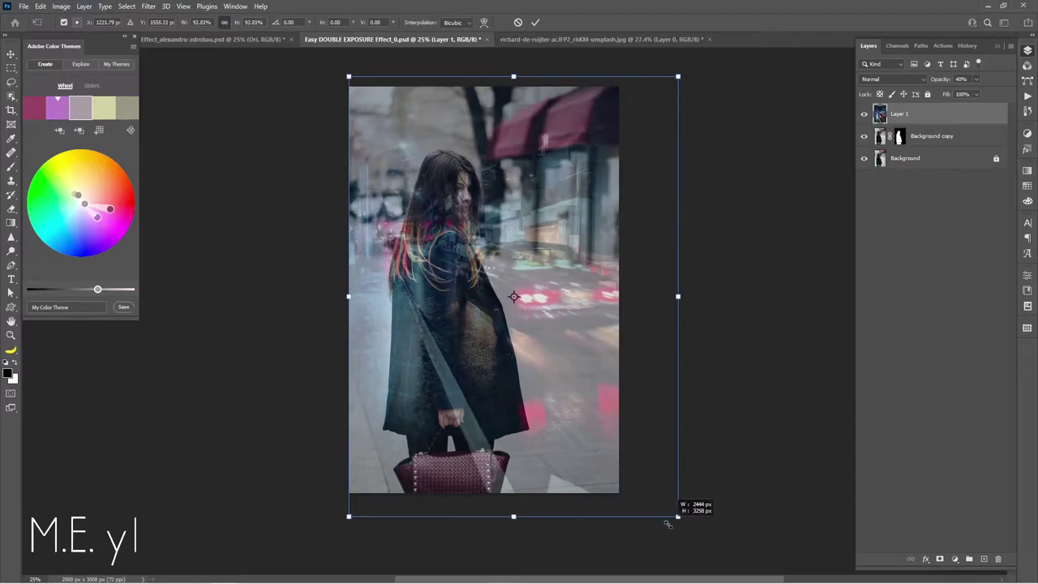
pyautogui.moveTo(682, 531); pyautogui.dragTo(668, 510)
pyautogui.moveTo(533, 383); pyautogui.dragTo(536, 393)
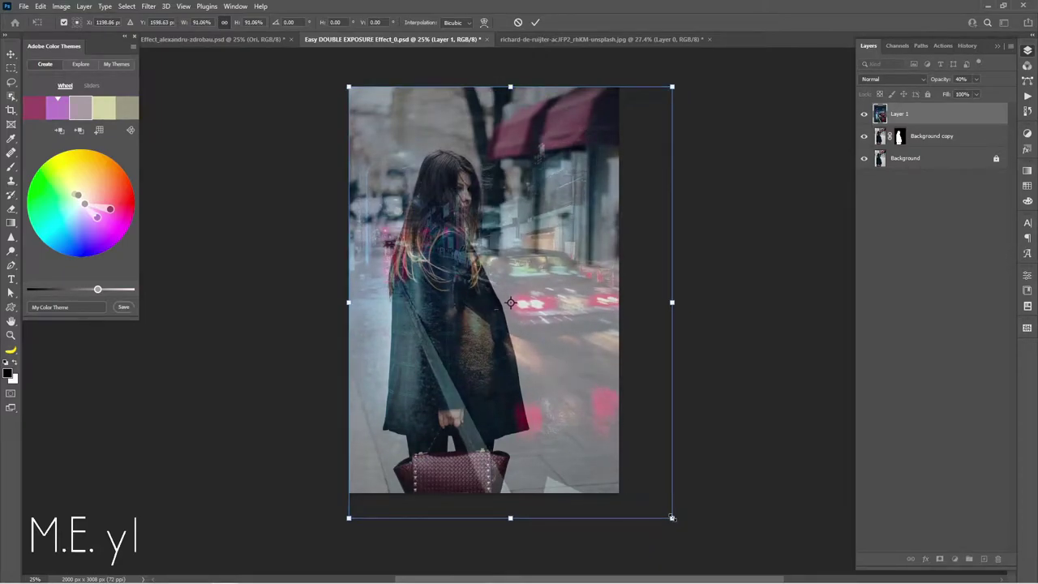
pyautogui.moveTo(671, 516); pyautogui.dragTo(690, 529)
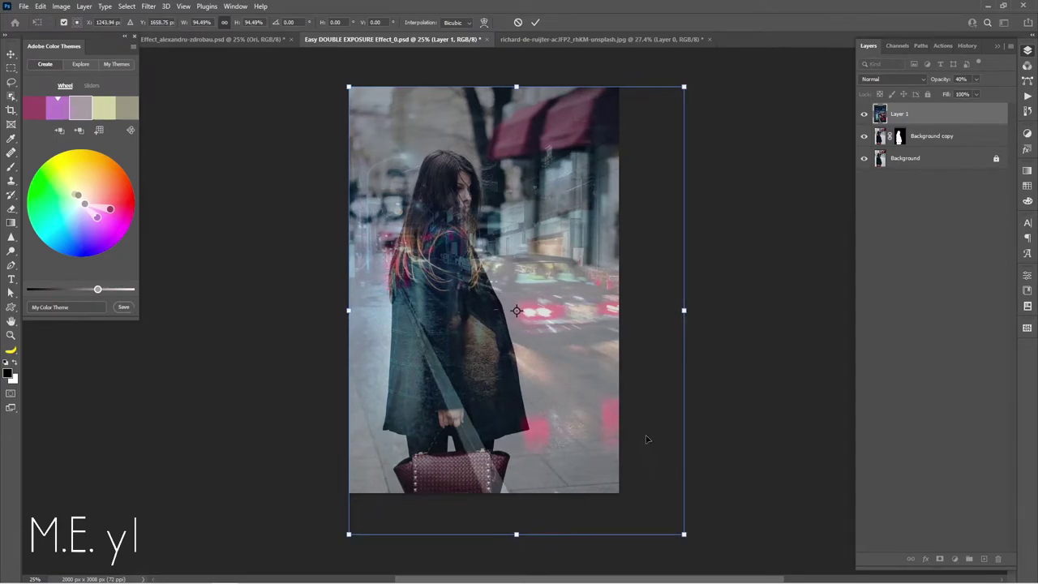
pyautogui.press('Return')
pyautogui.click(977, 78)
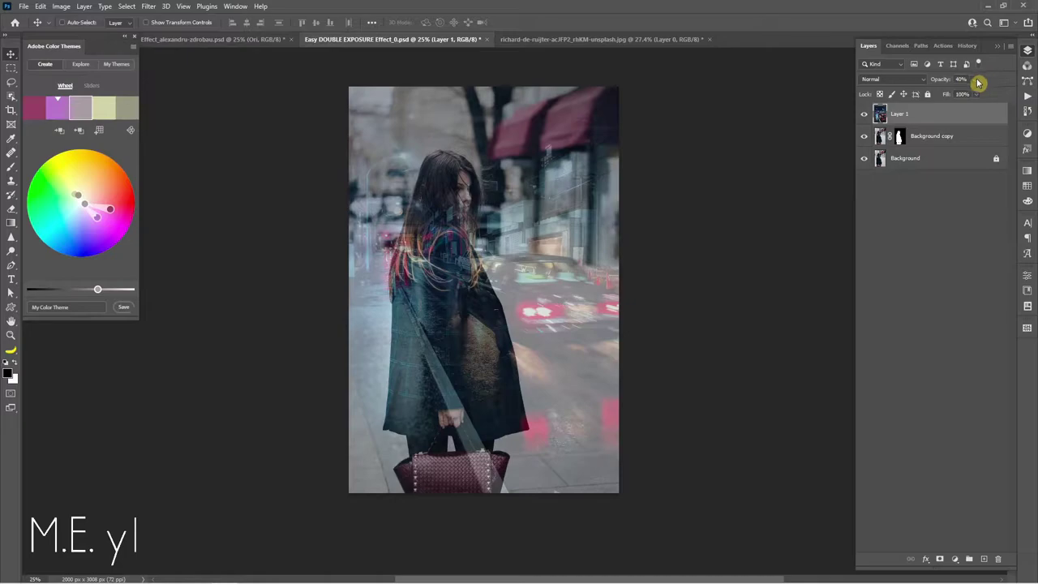
pyautogui.moveTo(977, 96); pyautogui.dragTo(1019, 101)
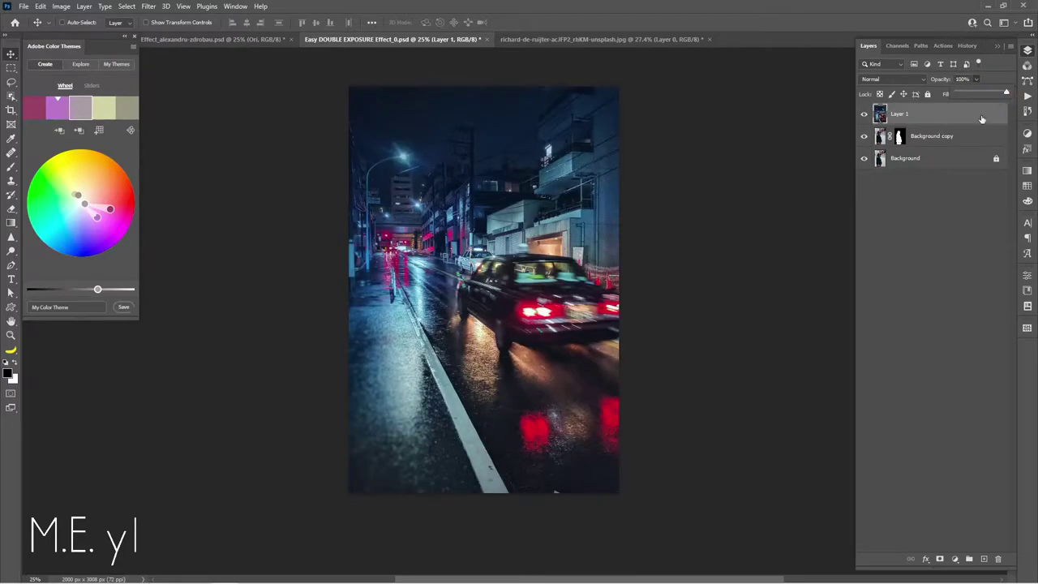
pyautogui.click(933, 120)
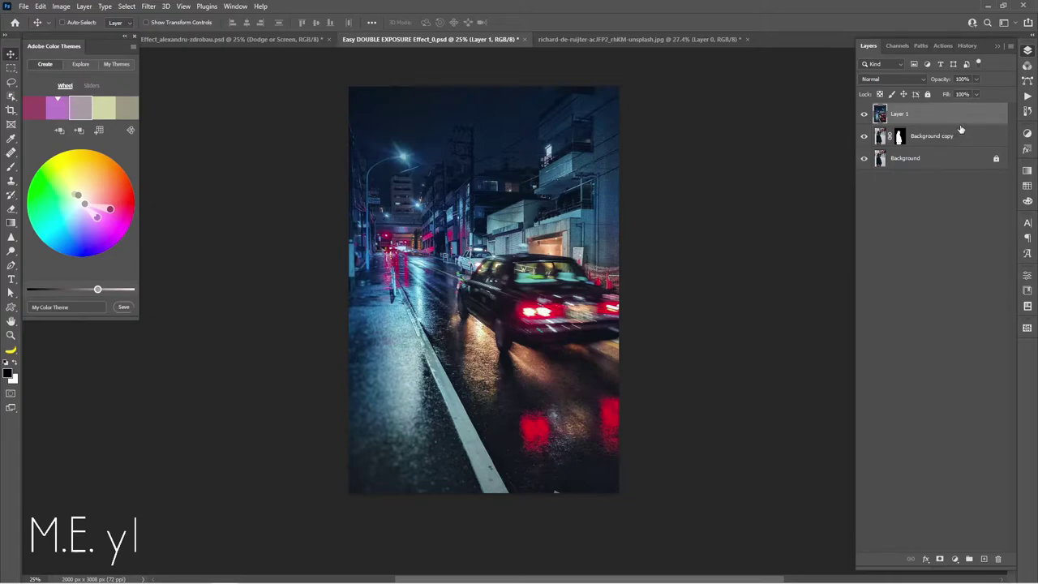
# - Add a #b39e9e Solid Color fill layer directly above the Background layer
pyautogui.click(905, 160)
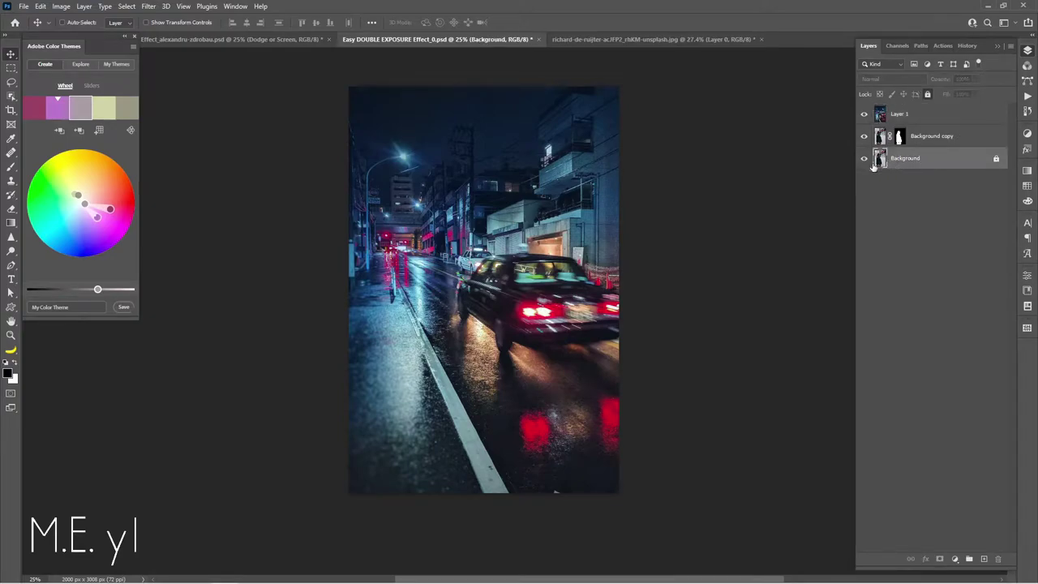
pyautogui.click(955, 559)
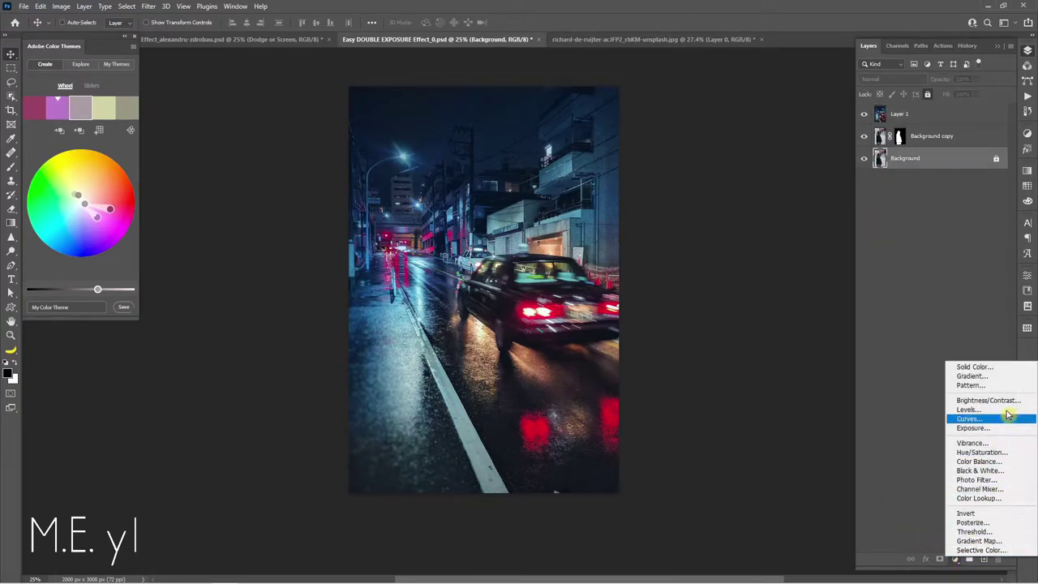
pyautogui.click(973, 367)
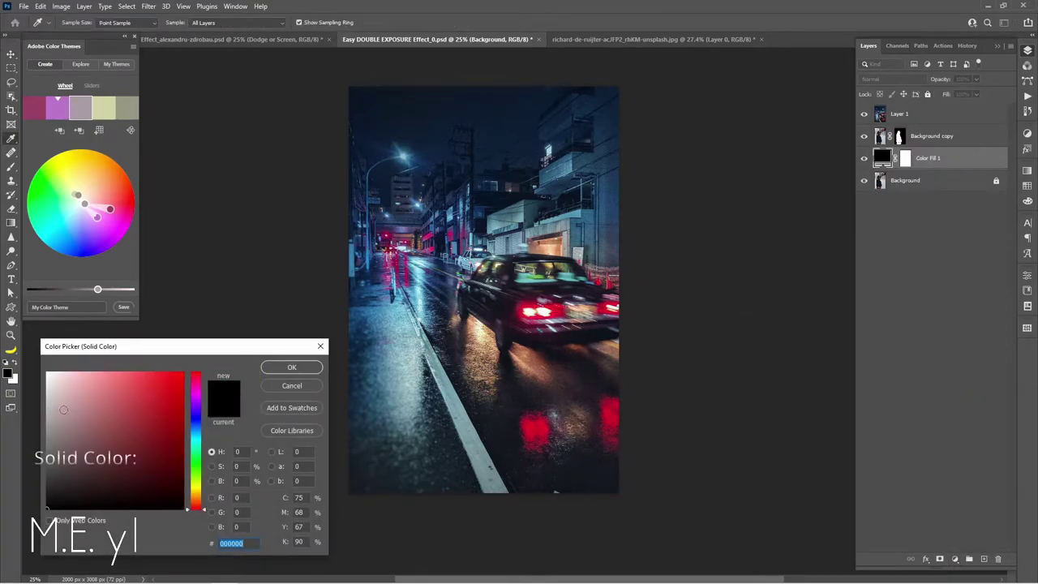
pyautogui.click(62, 412)
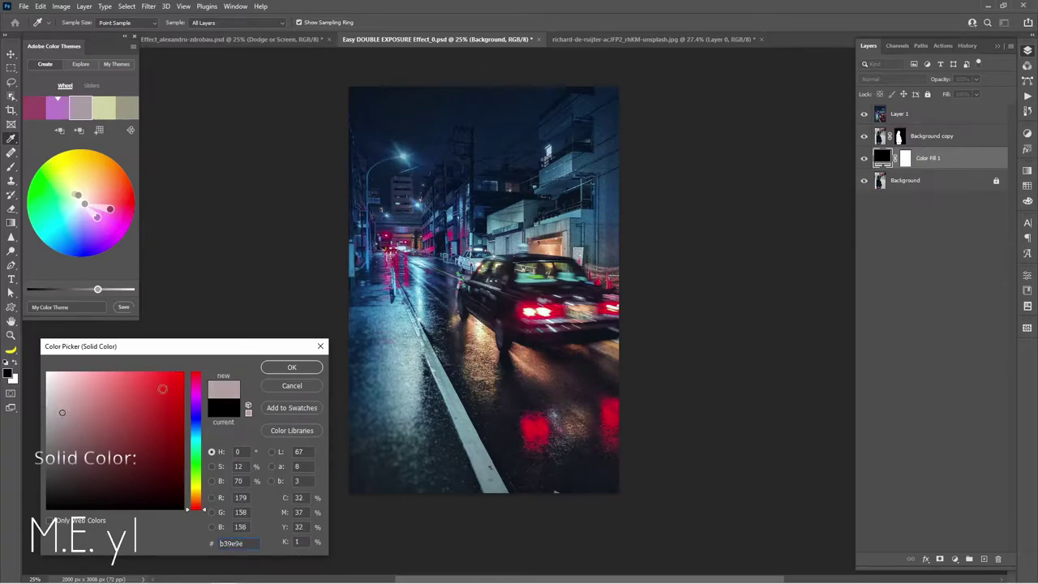
pyautogui.click(278, 370)
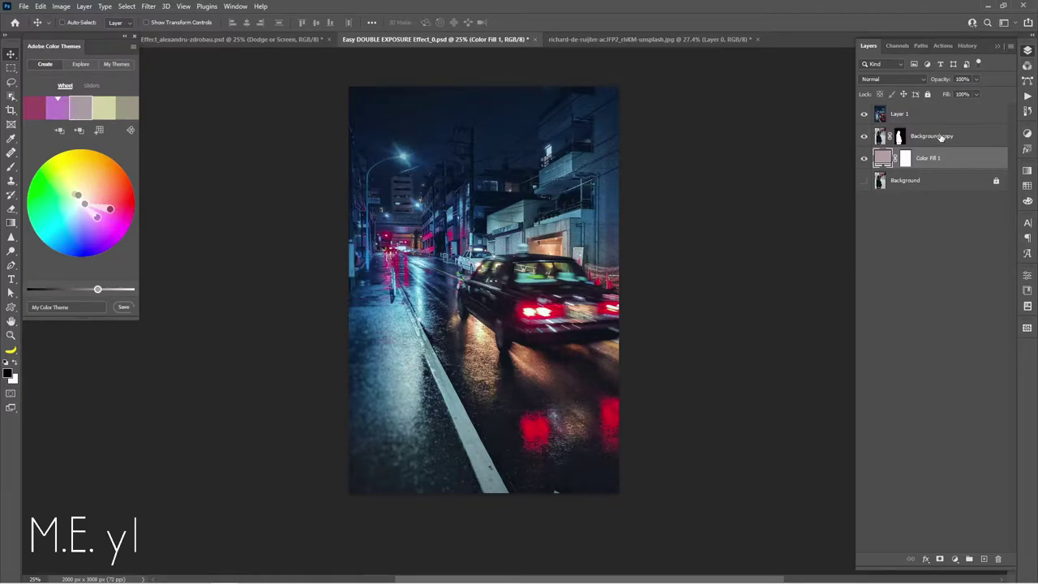
# - Rename the layers 'Subject' and 'Background', and set the street layer to Linear Dodge (Add)
pyautogui.doubleClick(939, 137)
pyautogui.write('Sub')
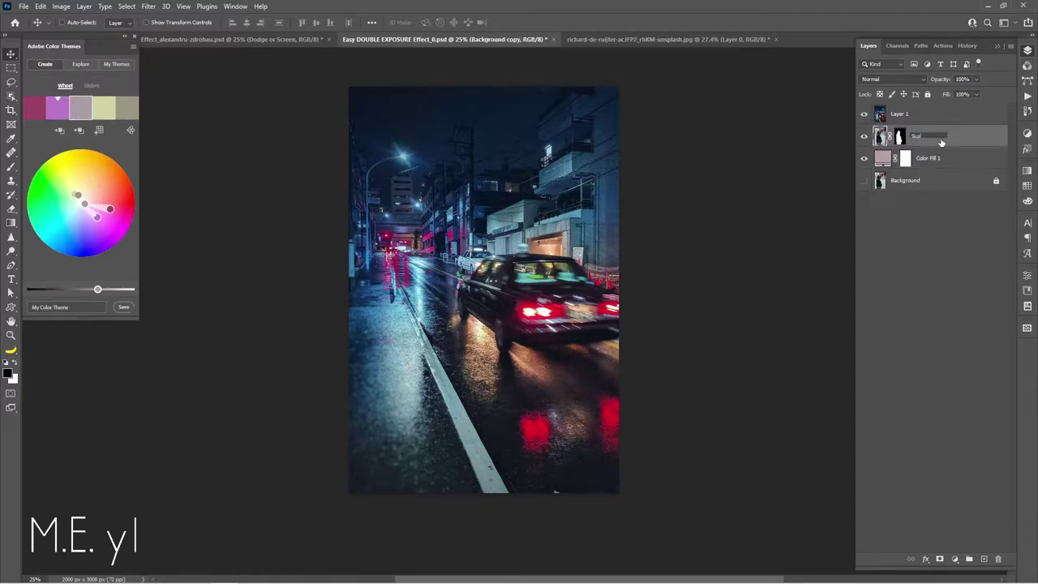
pyautogui.write('ject')
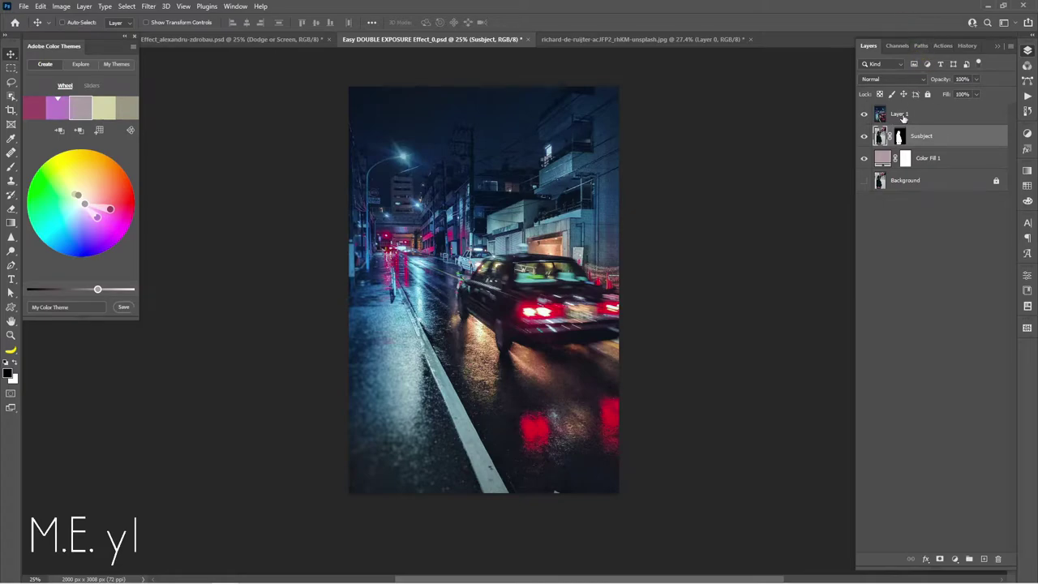
pyautogui.doubleClick(900, 113)
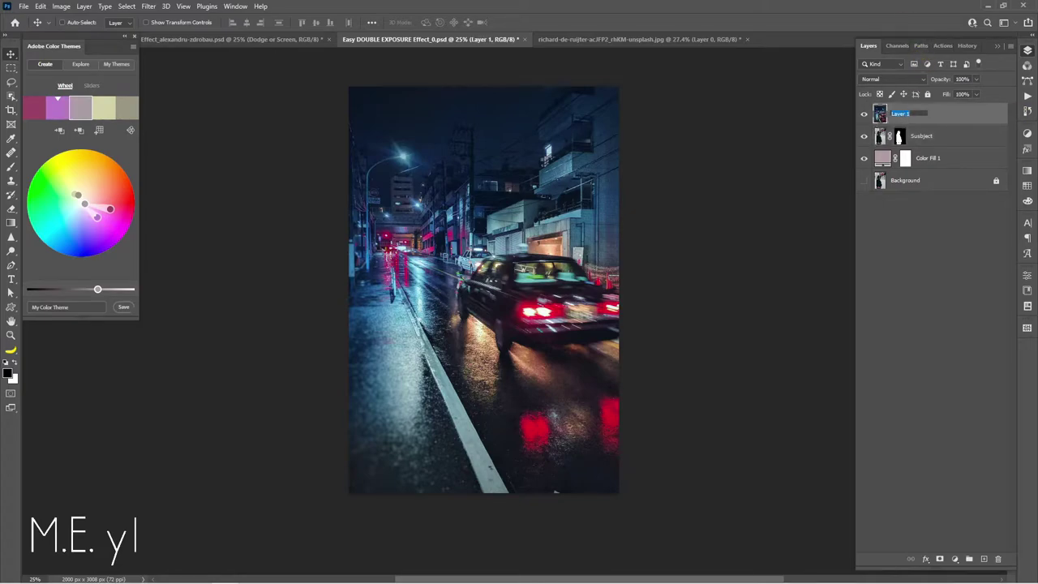
pyautogui.write('Backgrond')
pyautogui.press('Return')
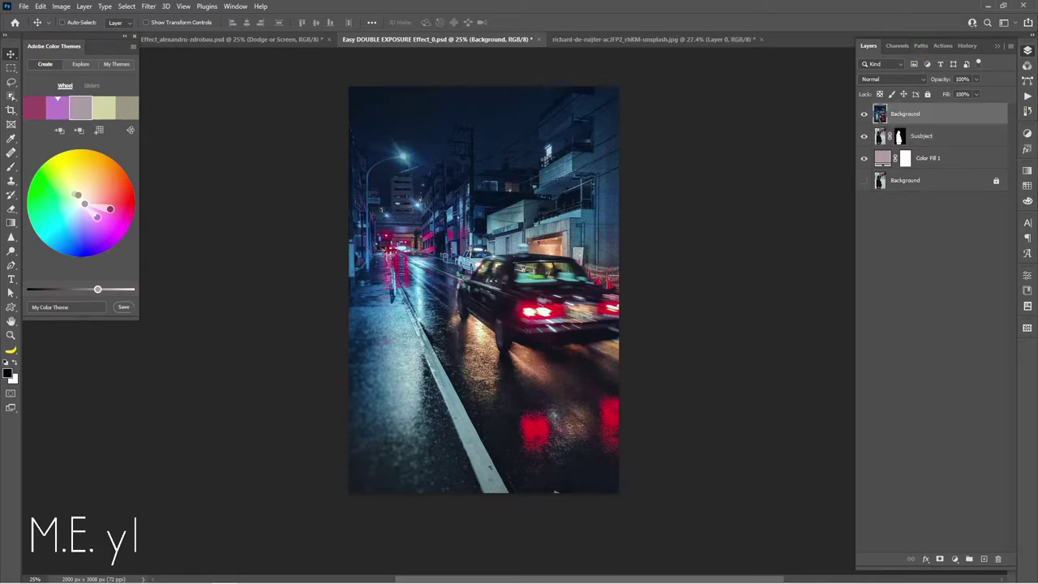
pyautogui.click(915, 83)
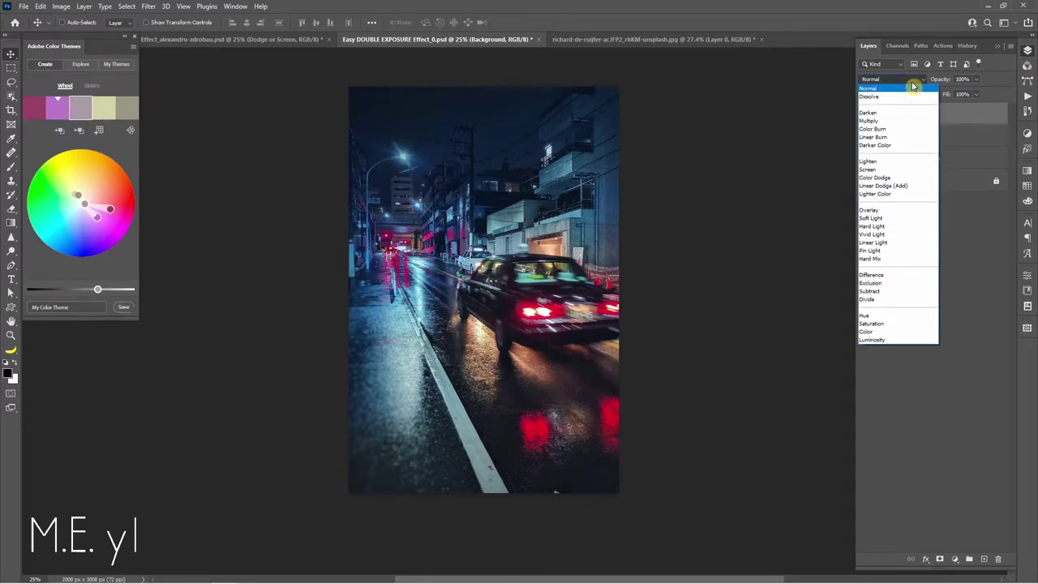
pyautogui.click(910, 186)
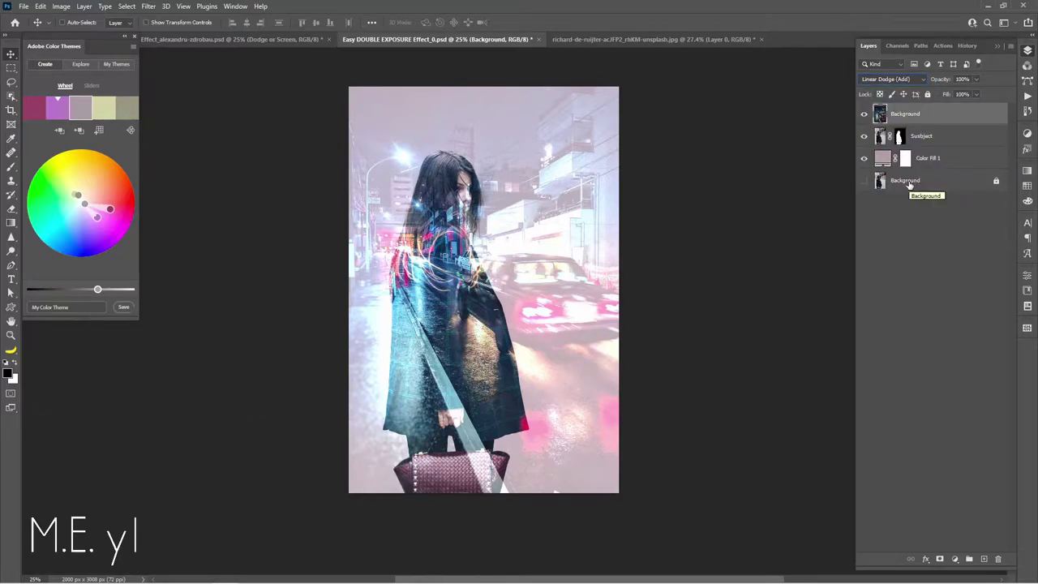
# - Add a Curves adjustment on the Subject layer with its midpoint pulled down to darken her
pyautogui.click(929, 140)
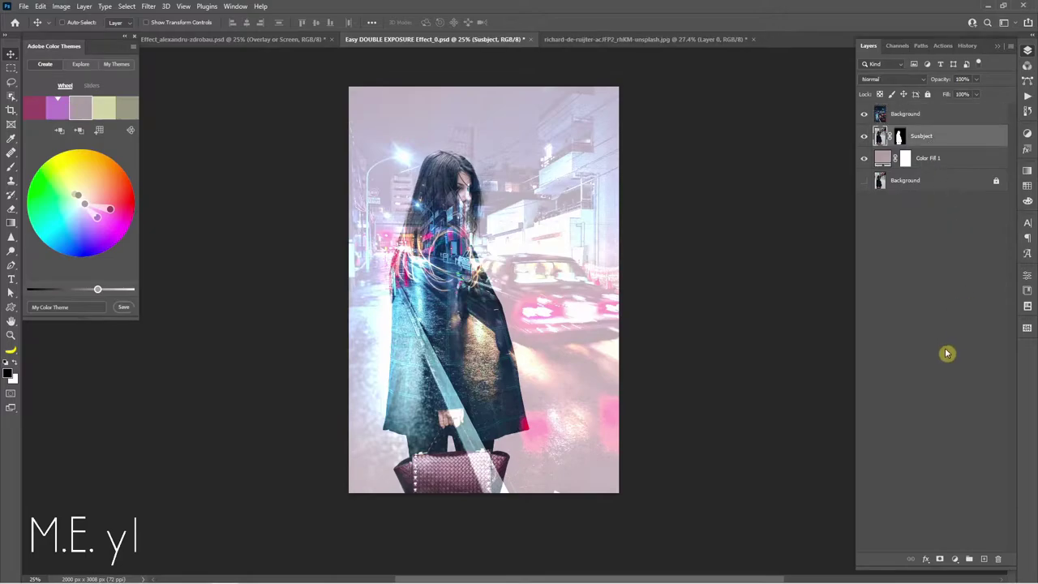
pyautogui.click(955, 559)
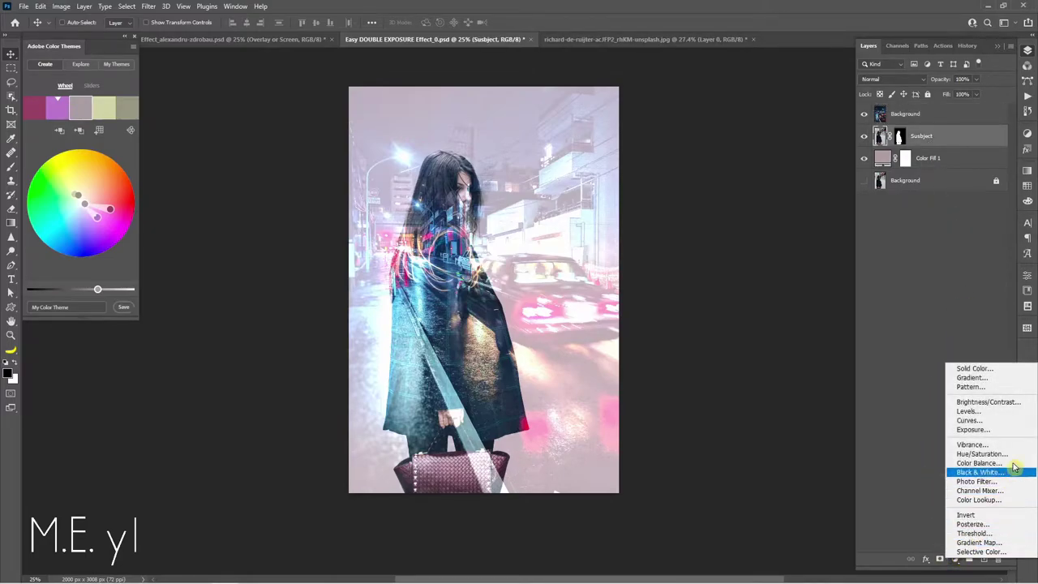
pyautogui.click(1014, 420)
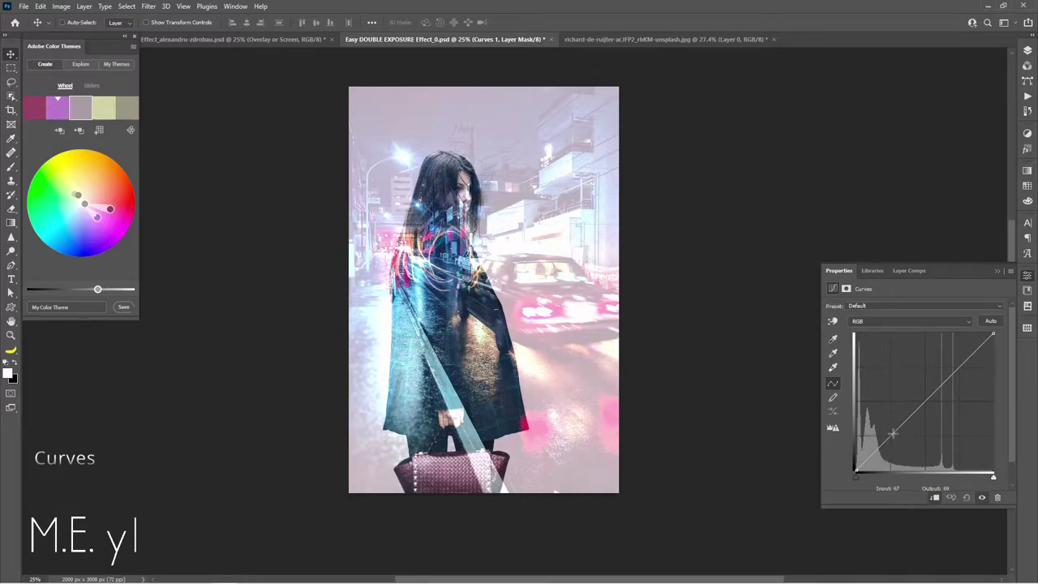
pyautogui.moveTo(896, 442); pyautogui.dragTo(905, 444)
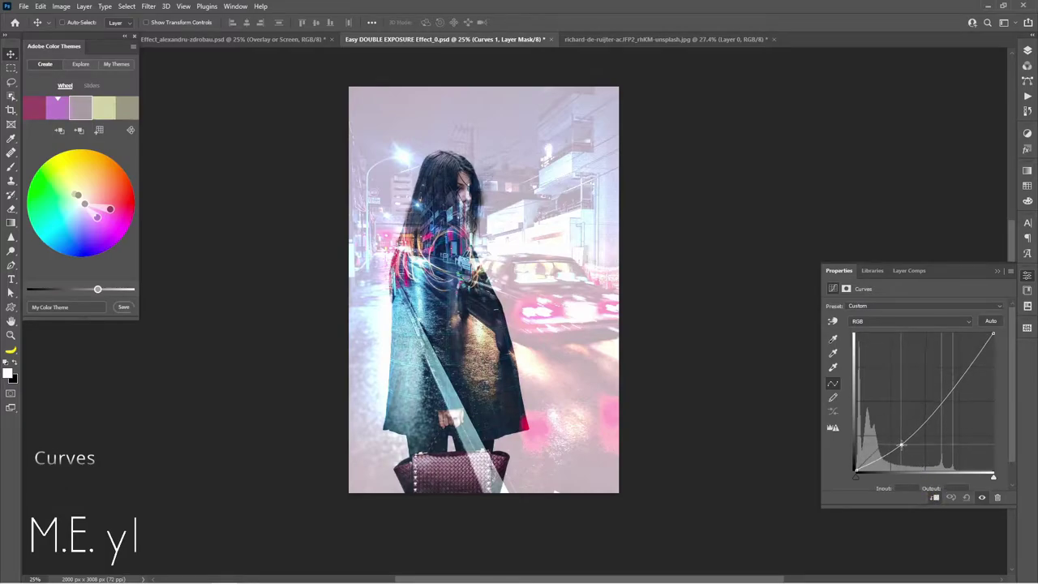
pyautogui.moveTo(905, 443); pyautogui.dragTo(894, 450)
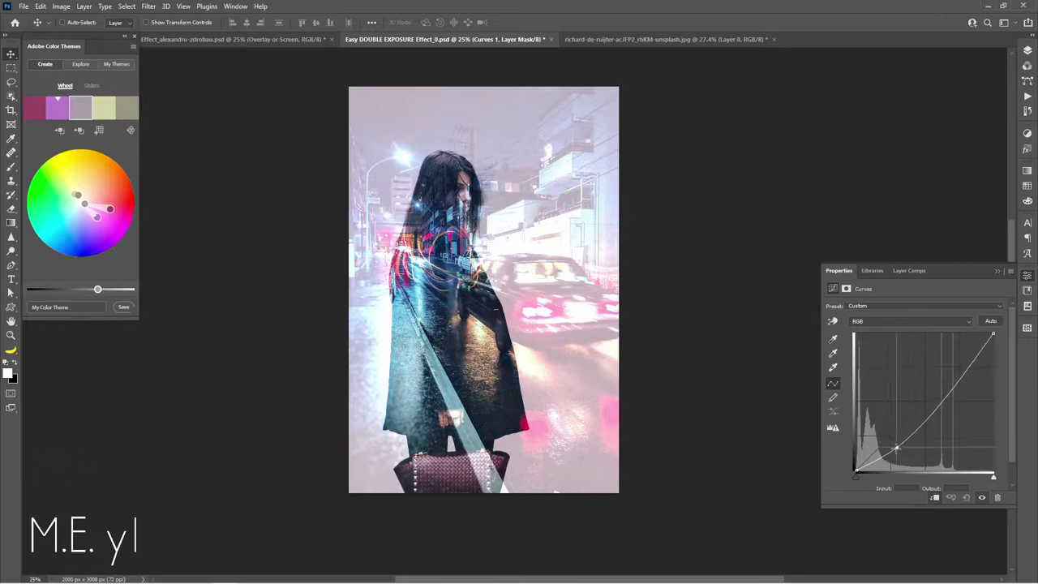
pyautogui.click(1027, 52)
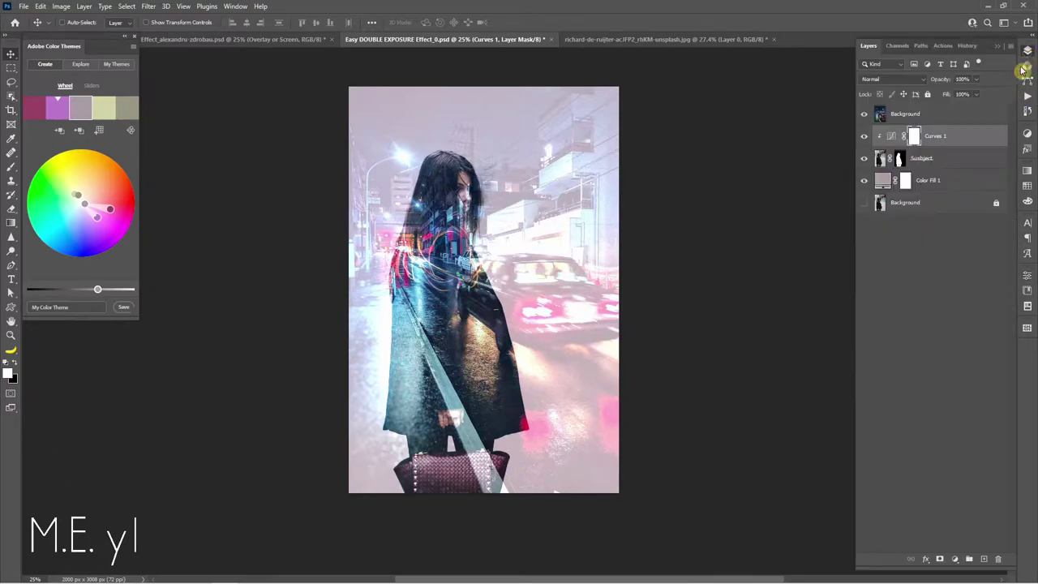
pyautogui.click(962, 114)
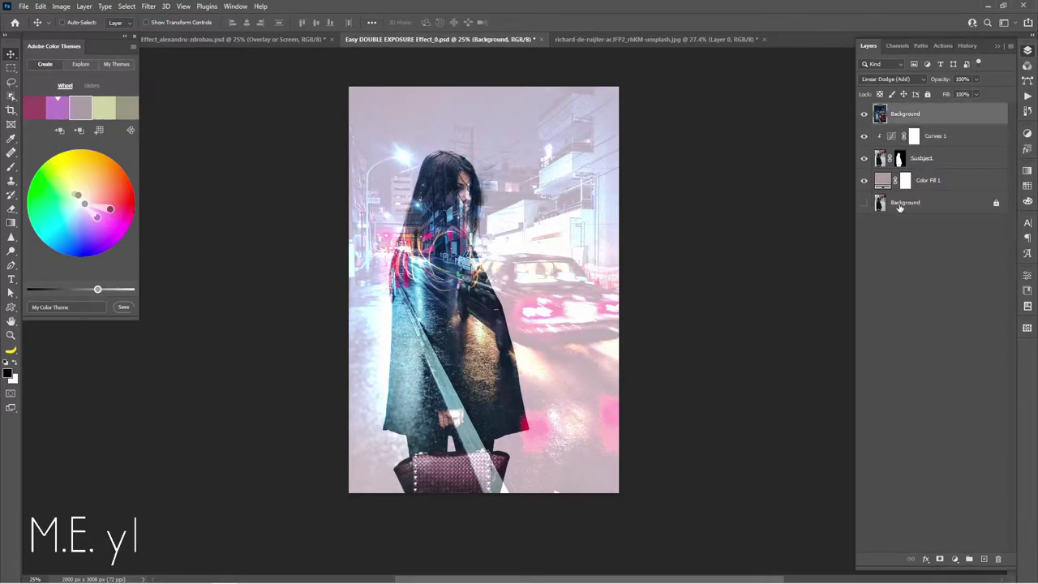
# - Create an empty Layer 1 at the top of the stack in Overlay blend mode
pyautogui.click(982, 560)
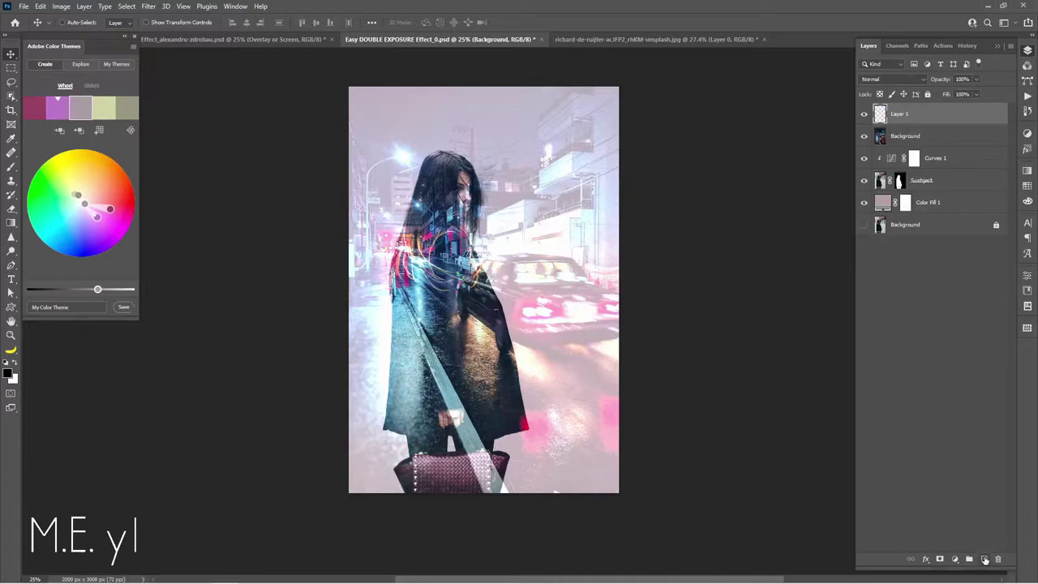
pyautogui.click(914, 81)
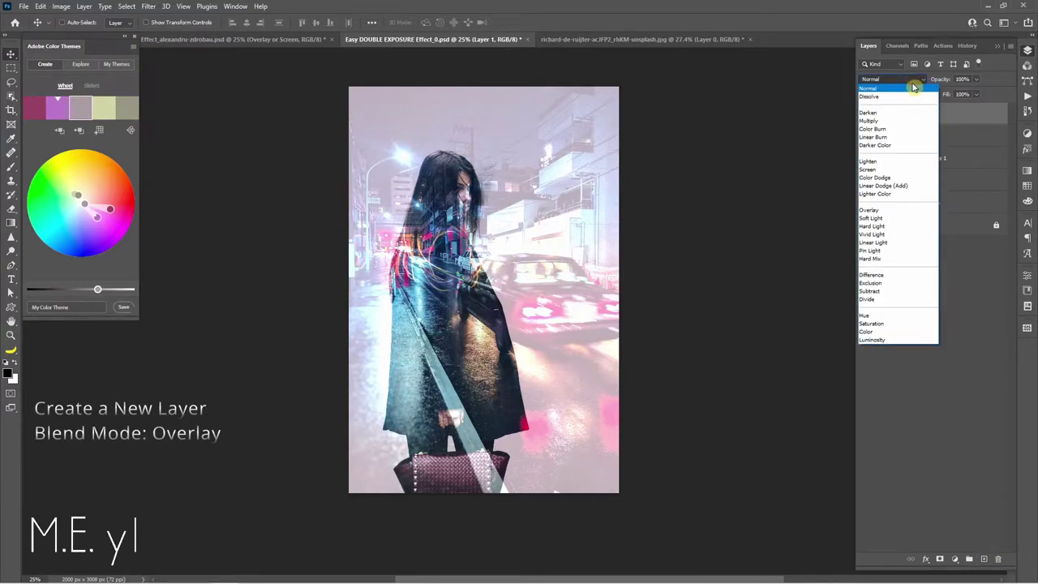
pyautogui.click(893, 208)
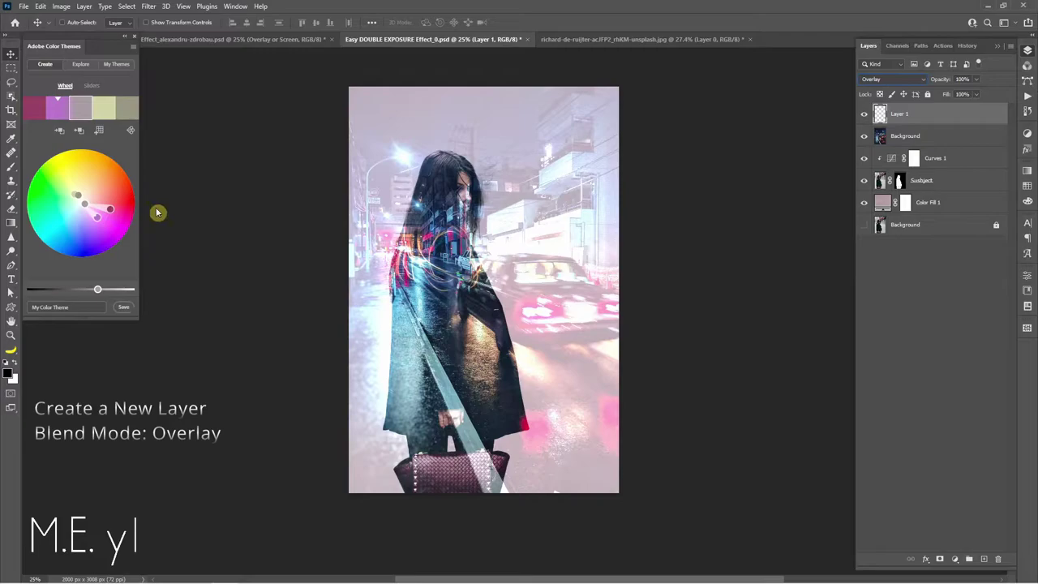
pyautogui.click(10, 168)
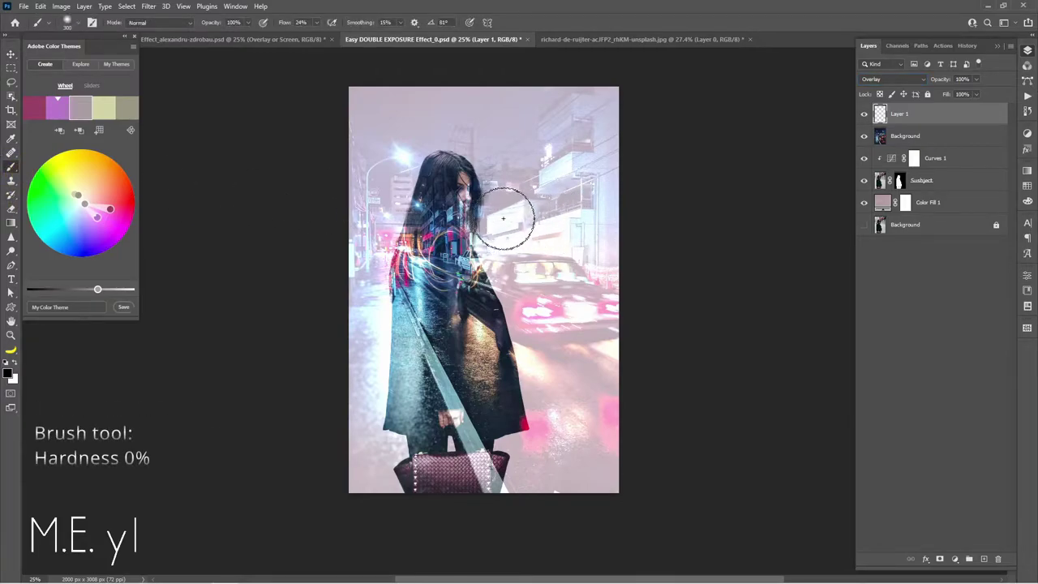
# - Set the brush flow to 100% and sample peach and cream tones from the image
pyautogui.keyDown('alt'); pyautogui.click(466, 218); pyautogui.keyUp('alt')
pyautogui.hotkey('shift', '0')
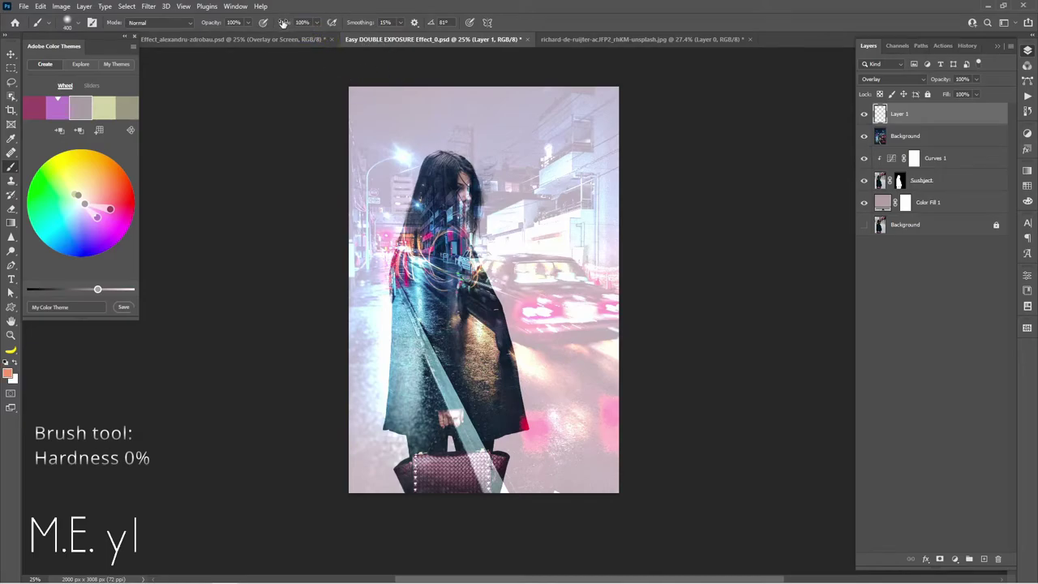
pyautogui.click(296, 13)
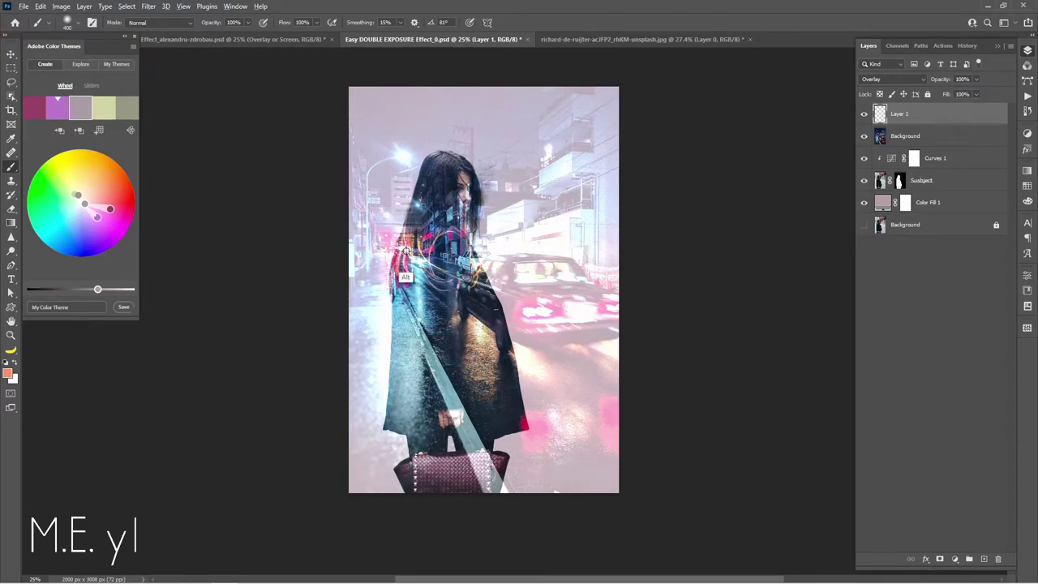
pyautogui.keyDown('alt'); pyautogui.click(403, 248); pyautogui.keyUp('alt')
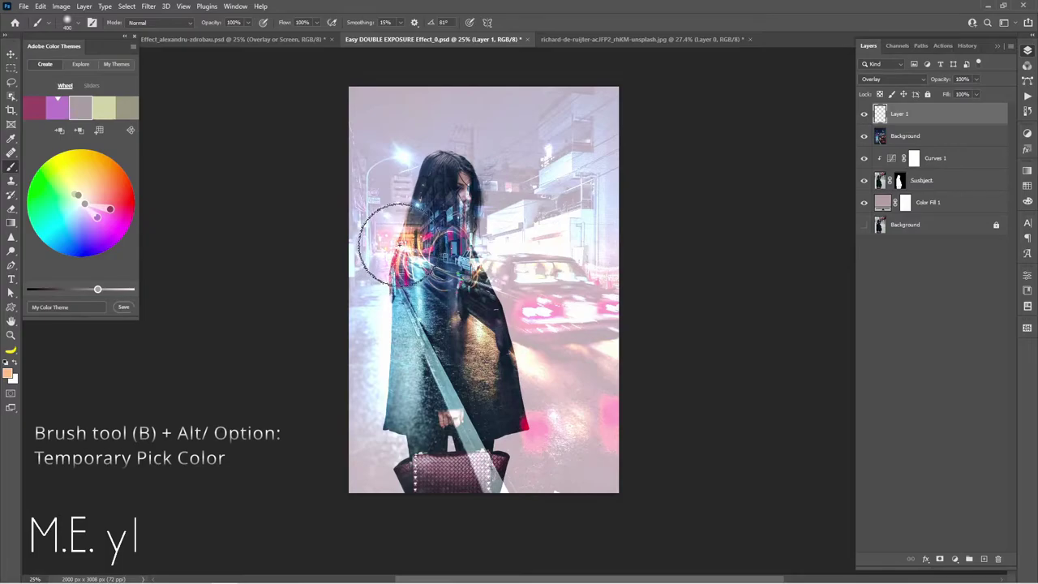
pyautogui.keyDown('alt'); pyautogui.click(401, 245); pyautogui.keyUp('alt')
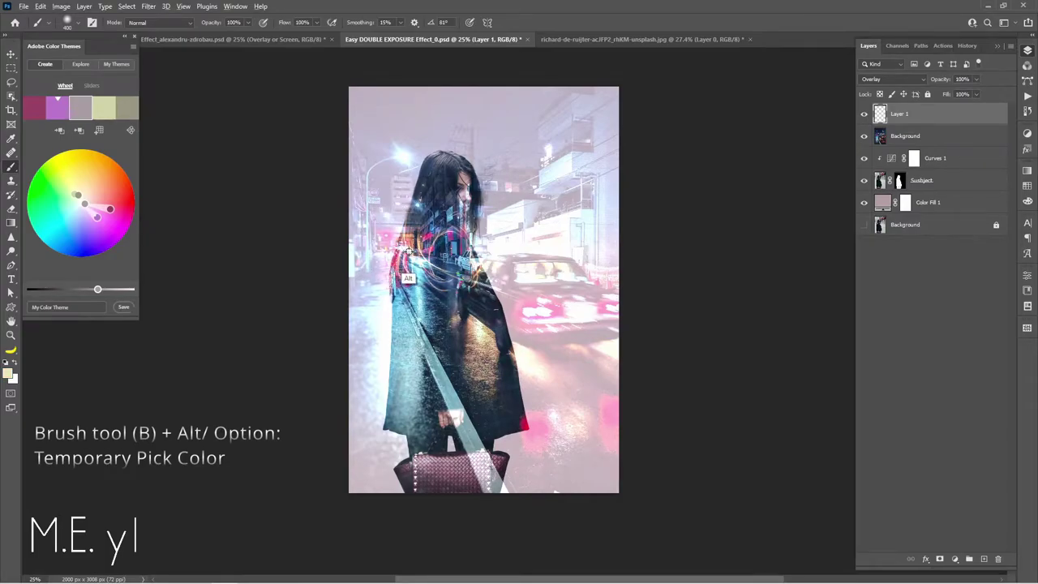
pyautogui.keyDown('alt'); pyautogui.click(408, 236); pyautogui.keyUp('alt')
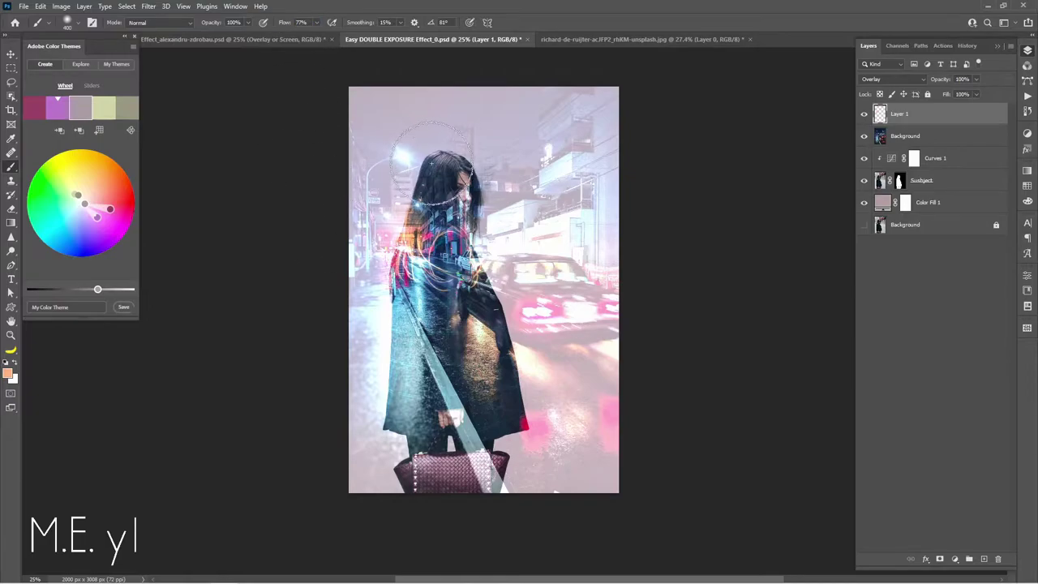
# - Sample a light blue from the scene and brighten the coat's lower left with it
pyautogui.press('alt')
pyautogui.keyDown('alt'); pyautogui.click(420, 206); pyautogui.keyUp('alt')
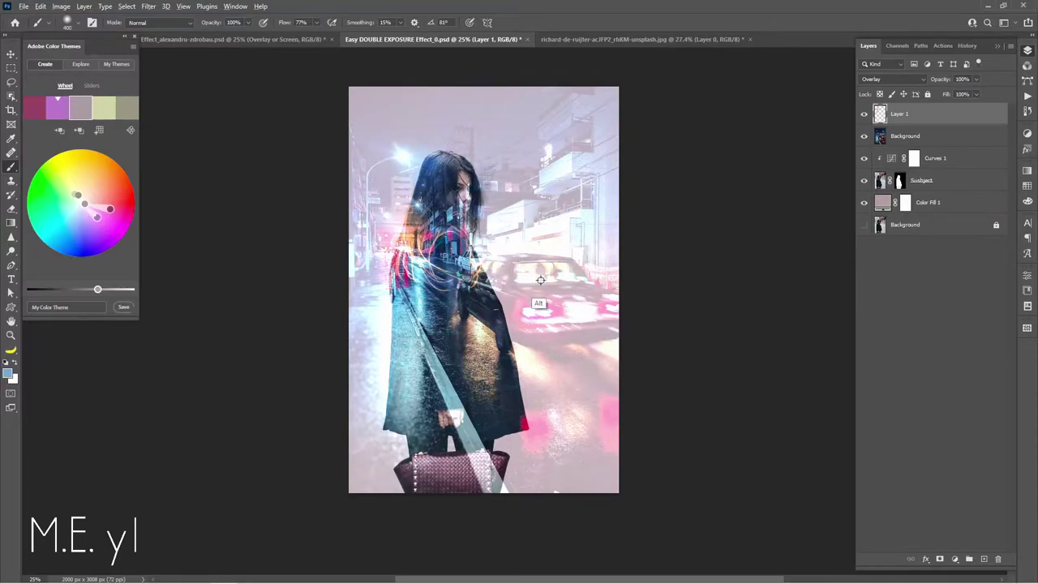
pyautogui.press('alt')
pyautogui.keyDown('alt'); pyautogui.click(397, 385); pyautogui.keyUp('alt')
pyautogui.moveTo(397, 385)
pyautogui.mouseDown()
pyautogui.moveTo(382, 371)
pyautogui.moveTo(398, 424)
pyautogui.moveTo(431, 398)
pyautogui.moveTo(430, 416)
pyautogui.mouseUp()
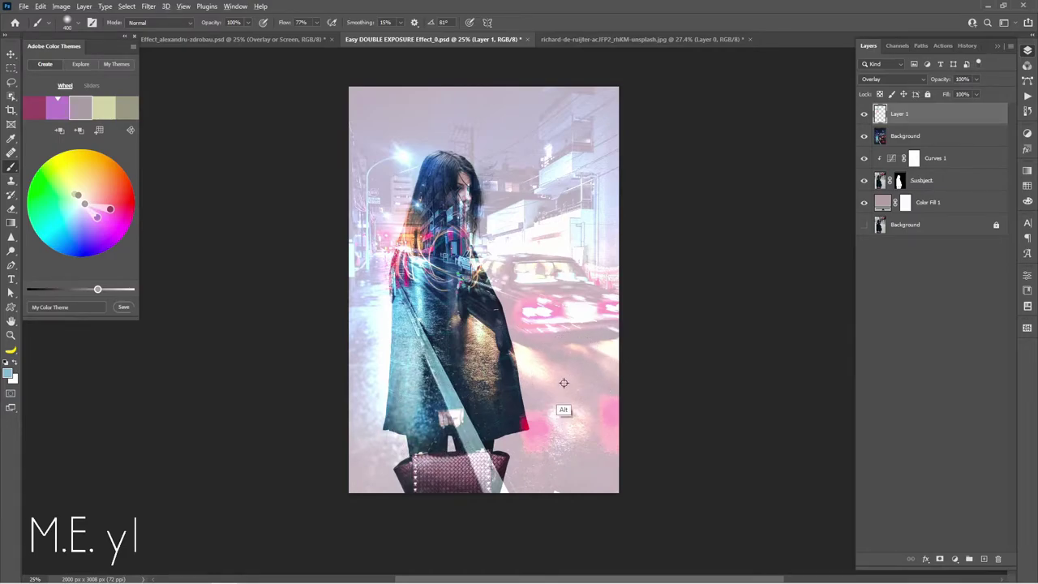
# - Paint a sampled pink glow along the coat's right and lower-right edges
pyautogui.keyDown('alt'); pyautogui.click(527, 437); pyautogui.keyUp('alt')
pyautogui.moveTo(515, 386); pyautogui.dragTo(475, 330)
pyautogui.write('44')
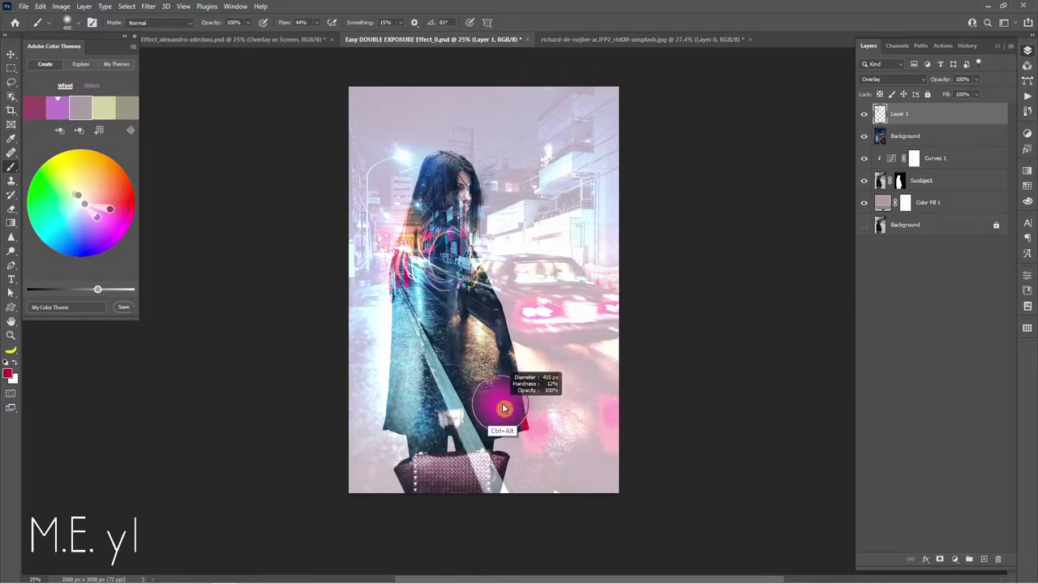
pyautogui.moveTo(519, 414); pyautogui.dragTo(502, 398)
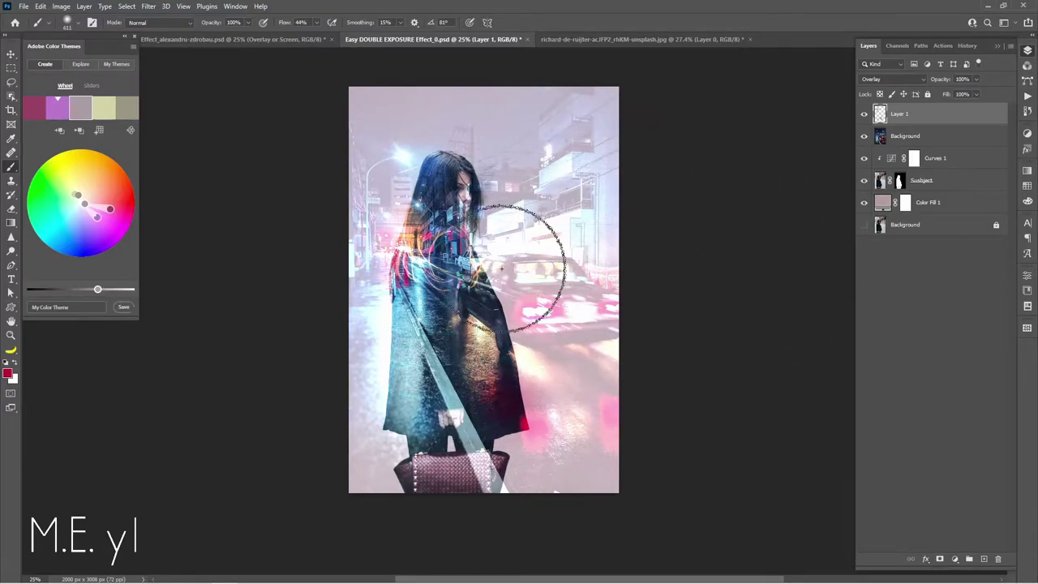
pyautogui.press('x')
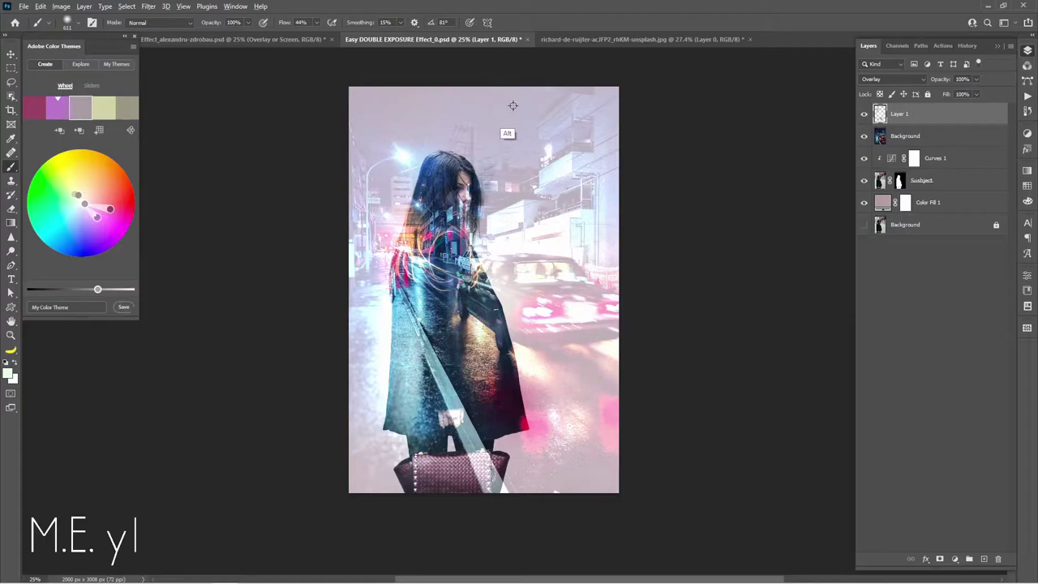
# - Lift Curves 1's midtones and pull its white and black points inward, then return to Layers
pyautogui.doubleClick(893, 161)
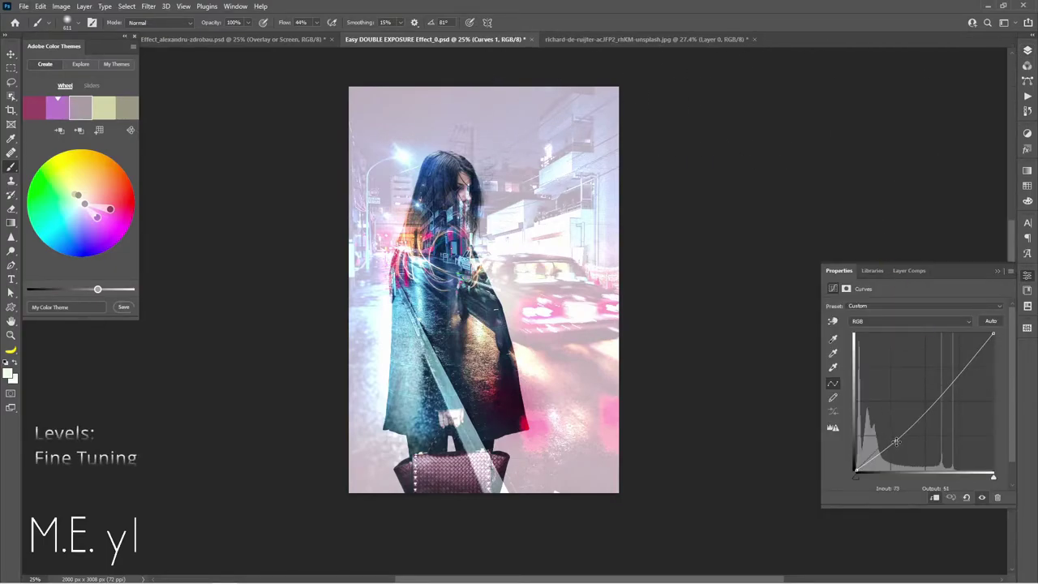
pyautogui.moveTo(892, 438); pyautogui.dragTo(929, 411)
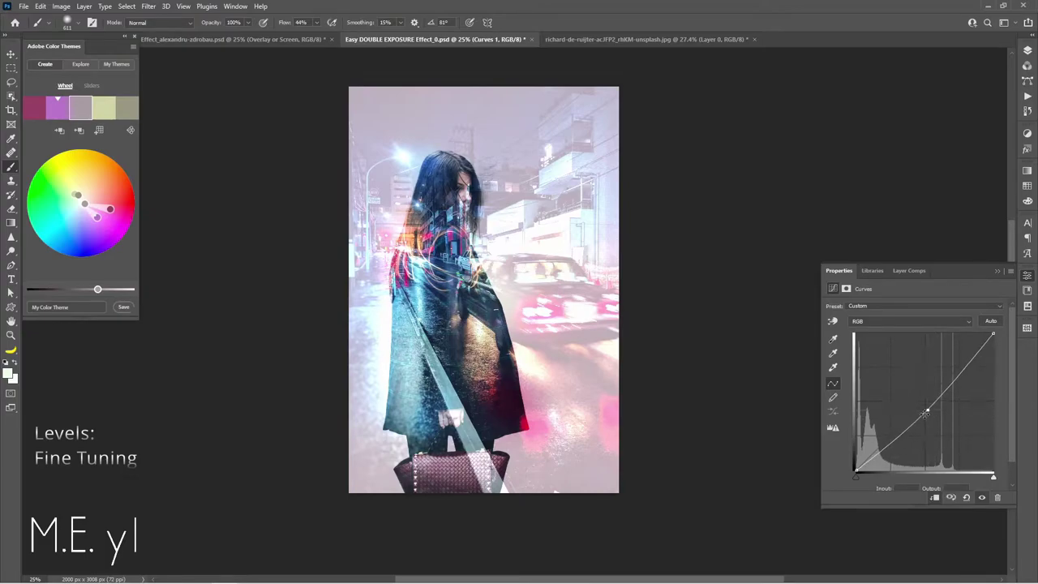
pyautogui.click(992, 333)
pyautogui.moveTo(993, 333); pyautogui.dragTo(968, 334)
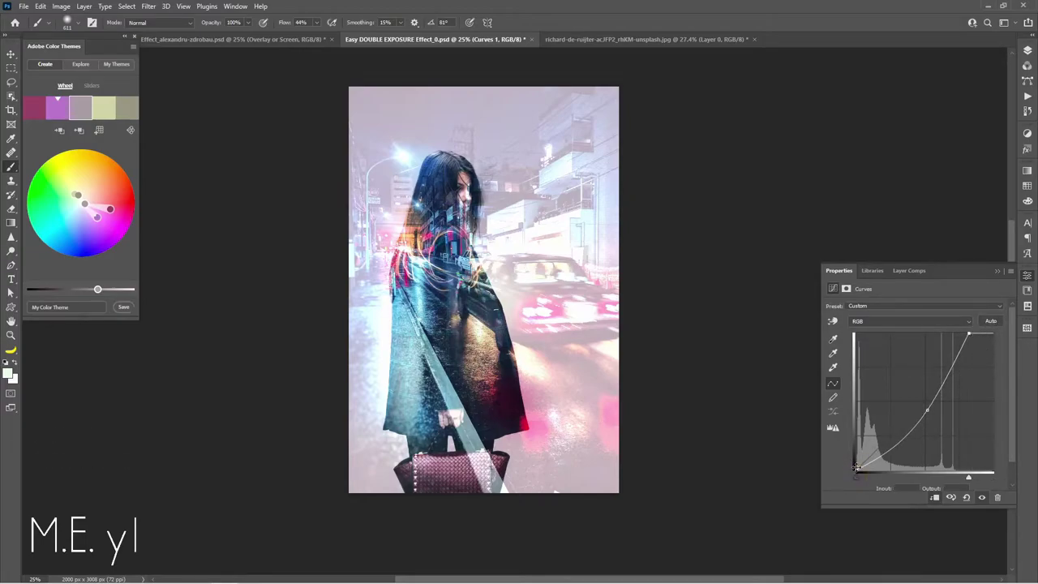
pyautogui.moveTo(855, 469)
pyautogui.mouseDown()
pyautogui.moveTo(855, 457)
pyautogui.moveTo(844, 470)
pyautogui.moveTo(868, 470)
pyautogui.mouseUp()
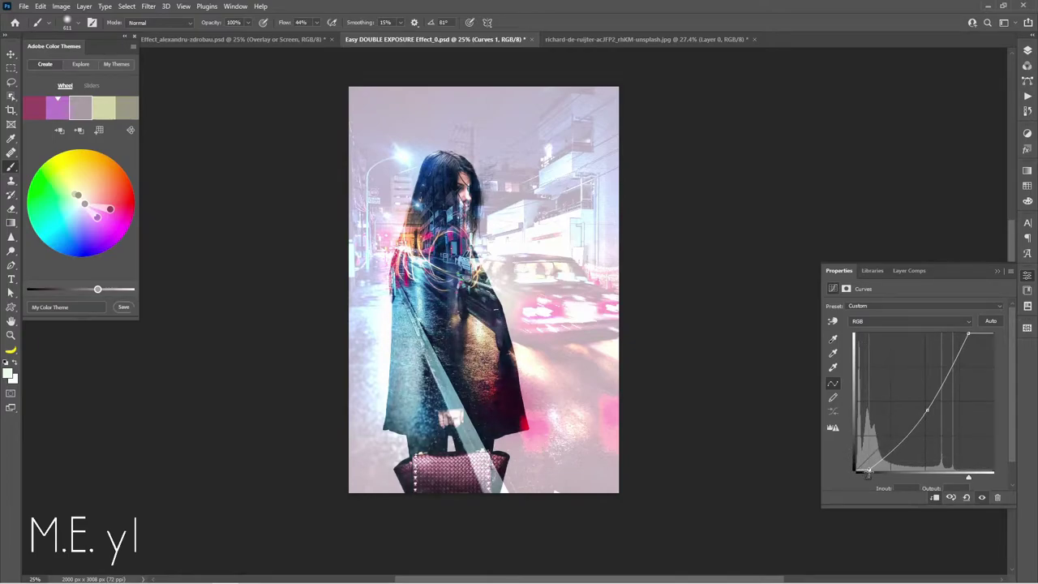
pyautogui.click(867, 476)
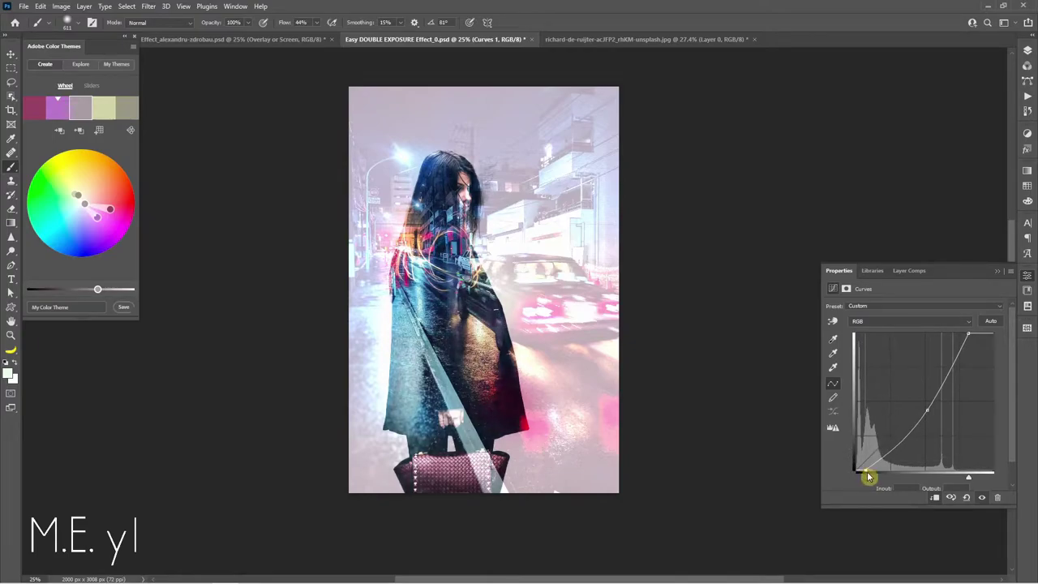
pyautogui.click(1027, 51)
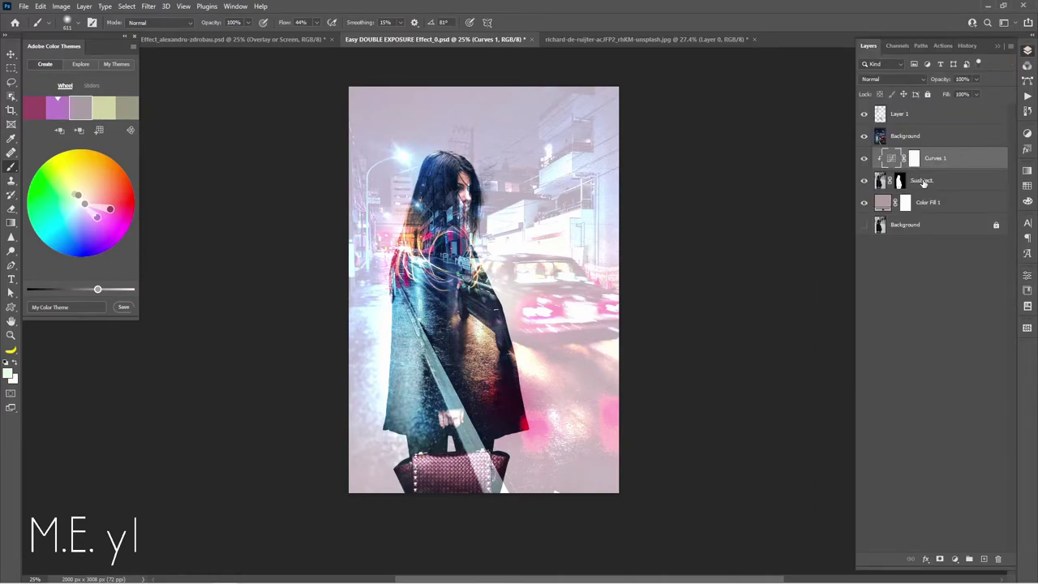
# - Set Color Fill 1 to the darker dusty pink a79191 in the Color Picker
pyautogui.click(881, 208)
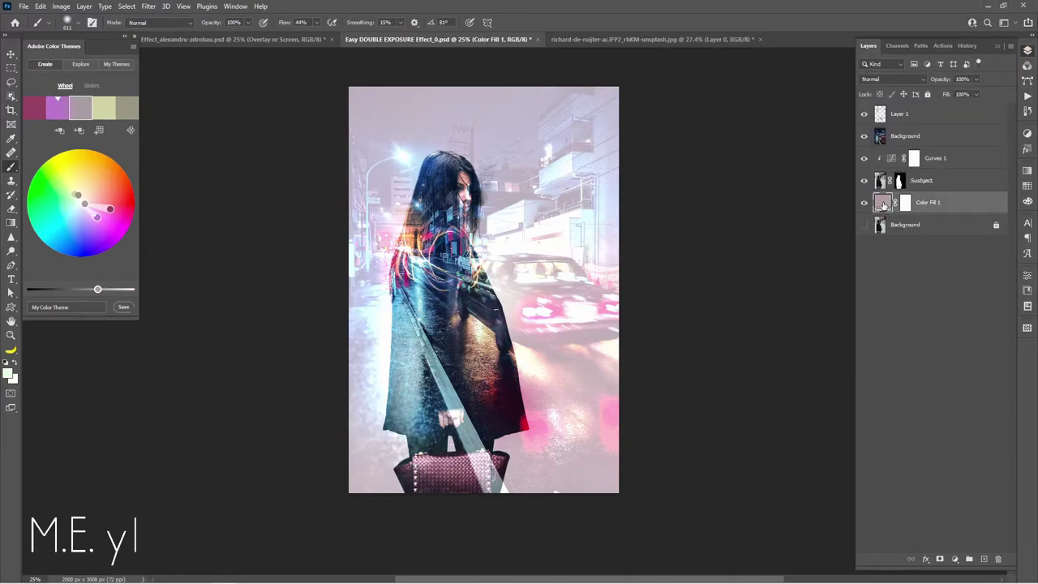
pyautogui.doubleClick(883, 204)
pyautogui.click(64, 423)
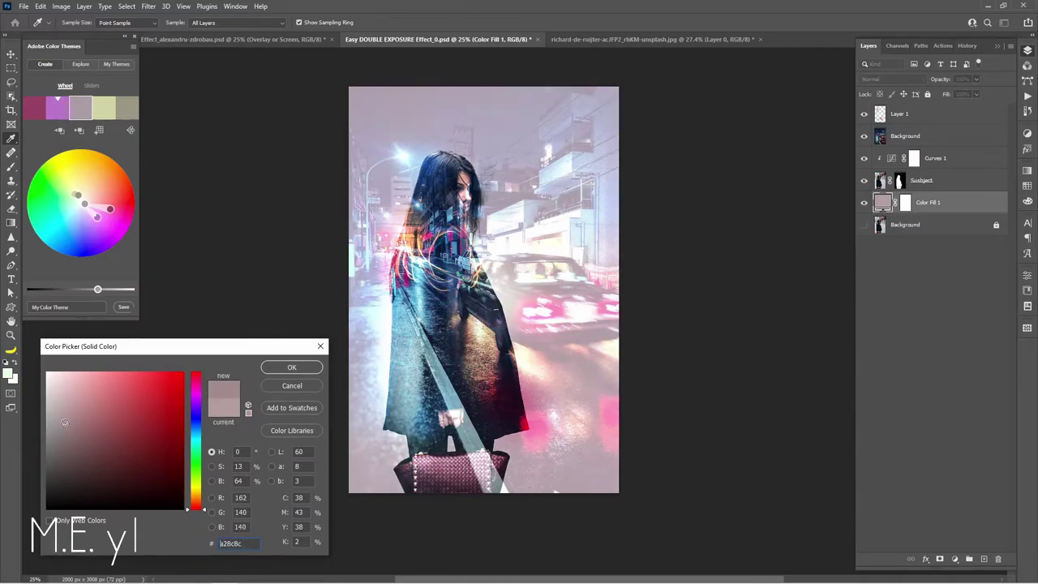
pyautogui.click(63, 413)
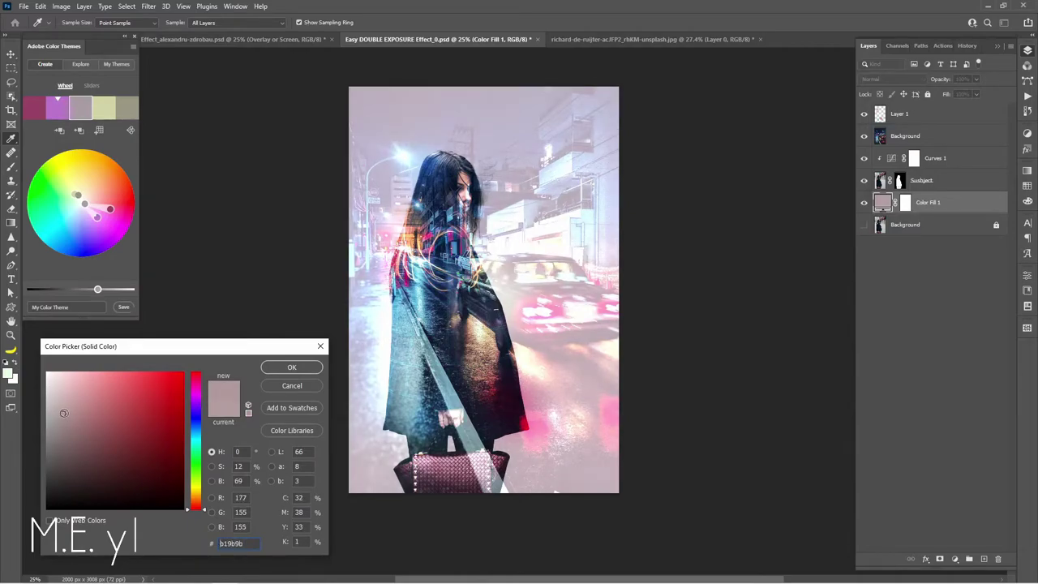
pyautogui.click(66, 415)
pyautogui.click(65, 420)
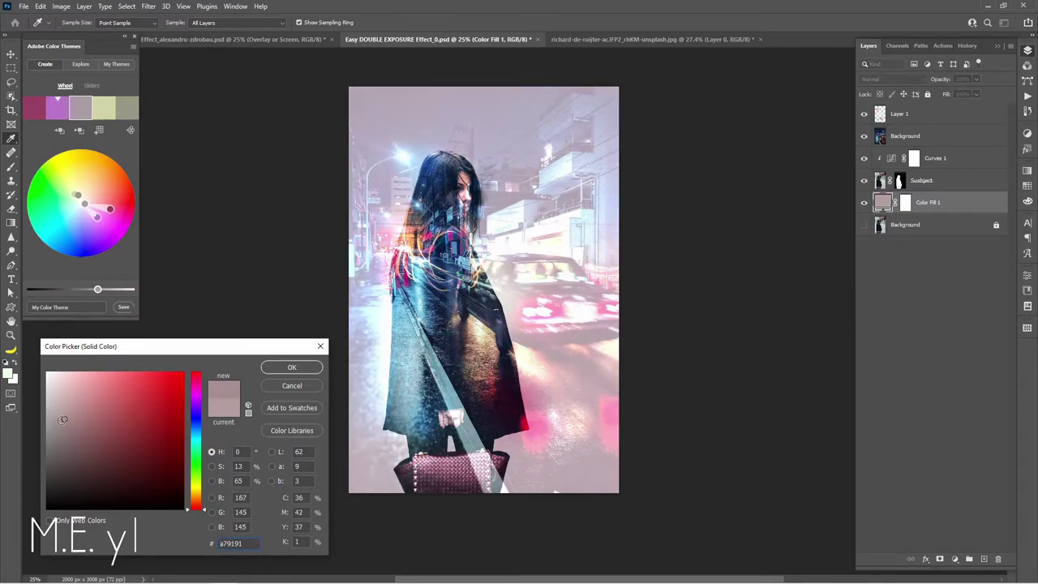
pyautogui.click(276, 368)
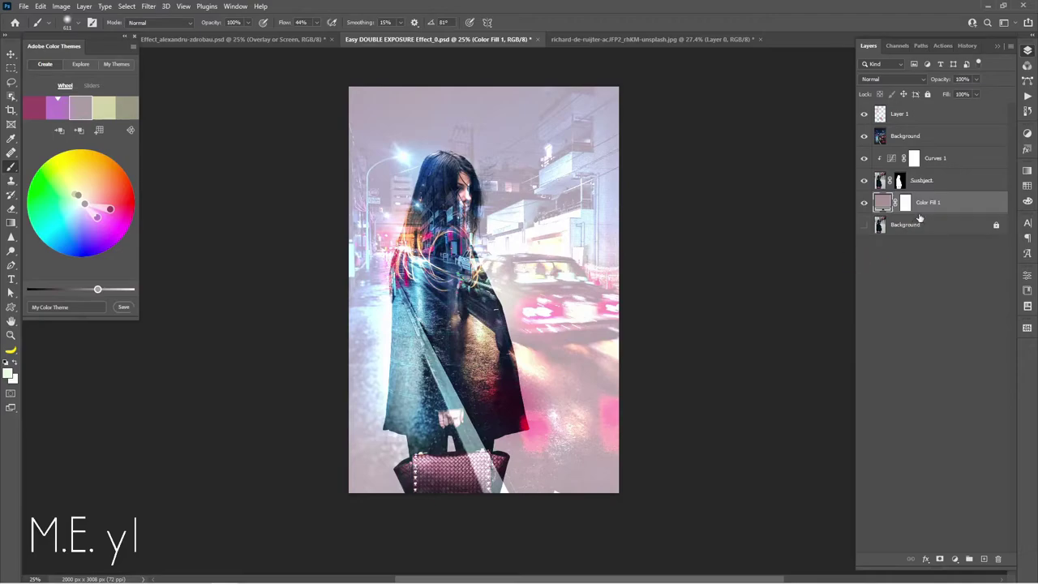
# - Group all layers from Layer 1 to Background as Group 1 and convert it to a smart object
pyautogui.press('z')
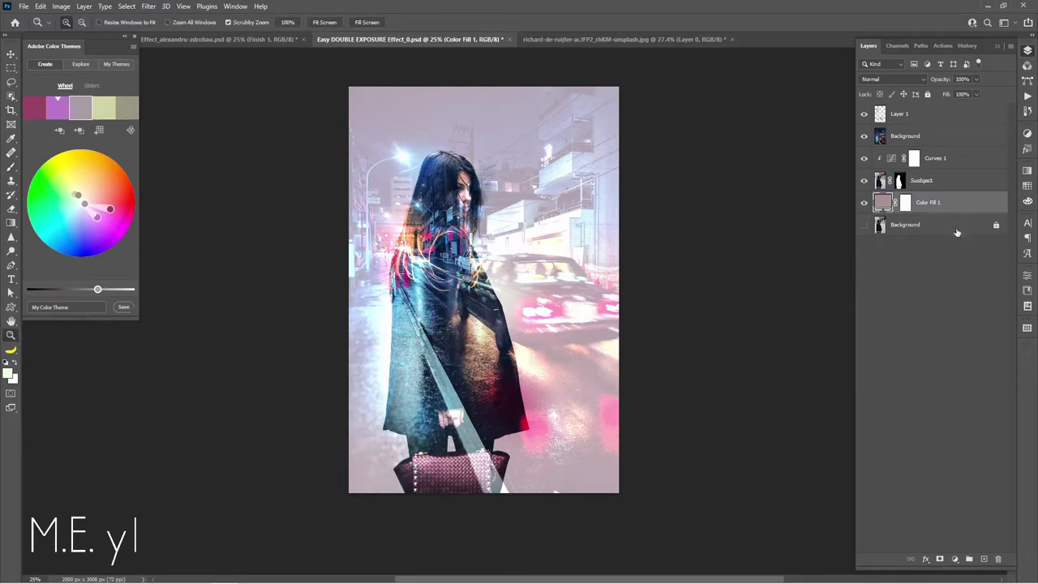
pyautogui.click(956, 231)
pyautogui.keyDown('shift'); pyautogui.click(921, 117); pyautogui.keyUp('shift')
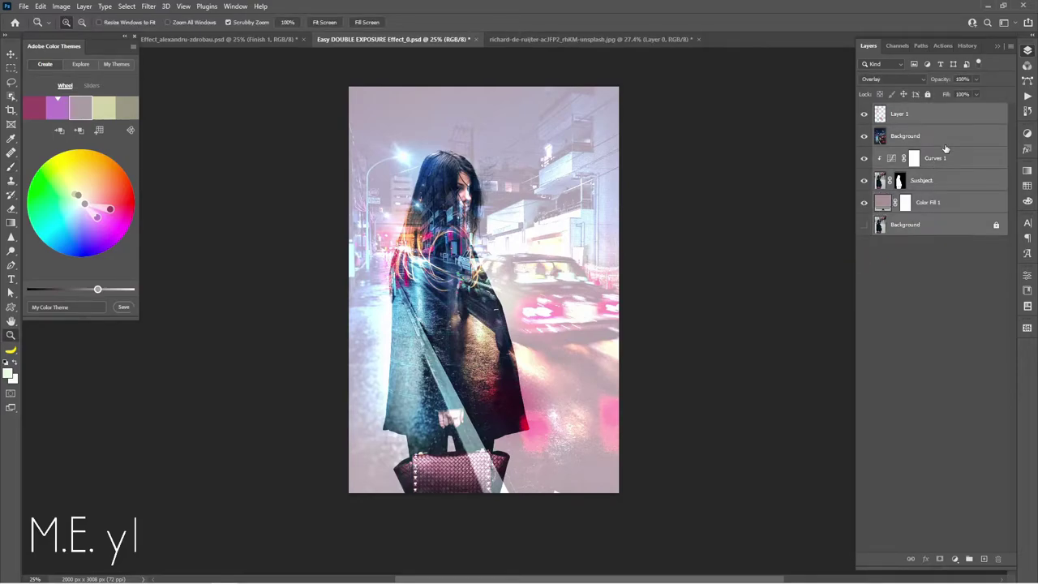
pyautogui.hotkey('ctrl', 'g')
pyautogui.rightClick(924, 112)
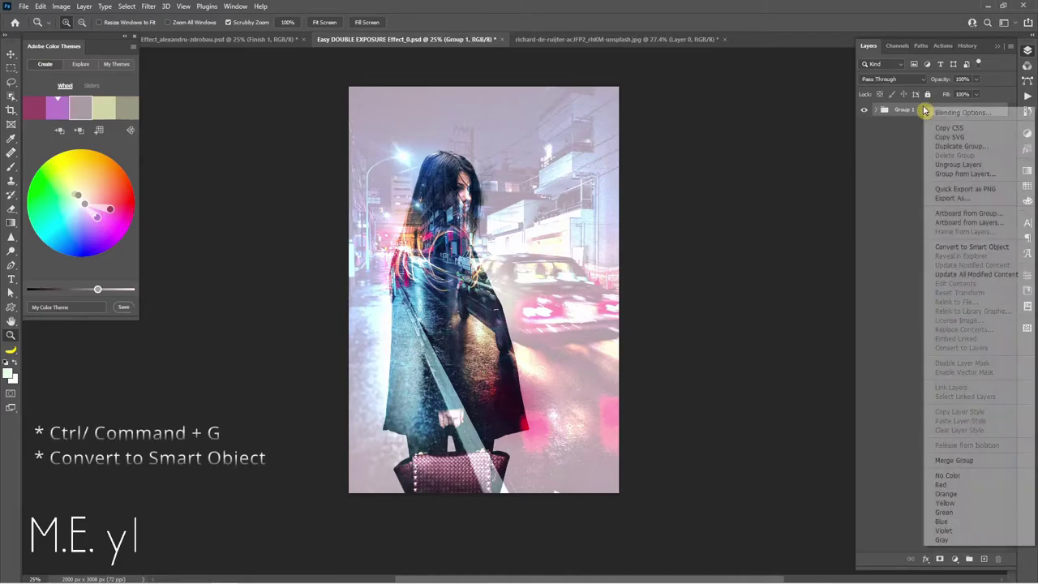
pyautogui.click(968, 246)
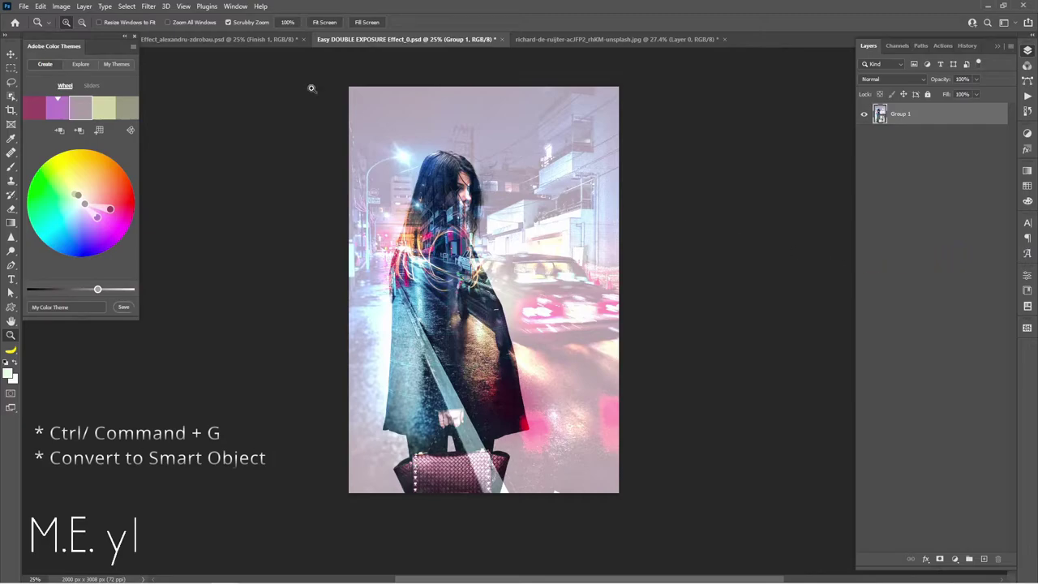
# - Open the Camera Raw Filter and cancel it without changes
pyautogui.click(150, 7)
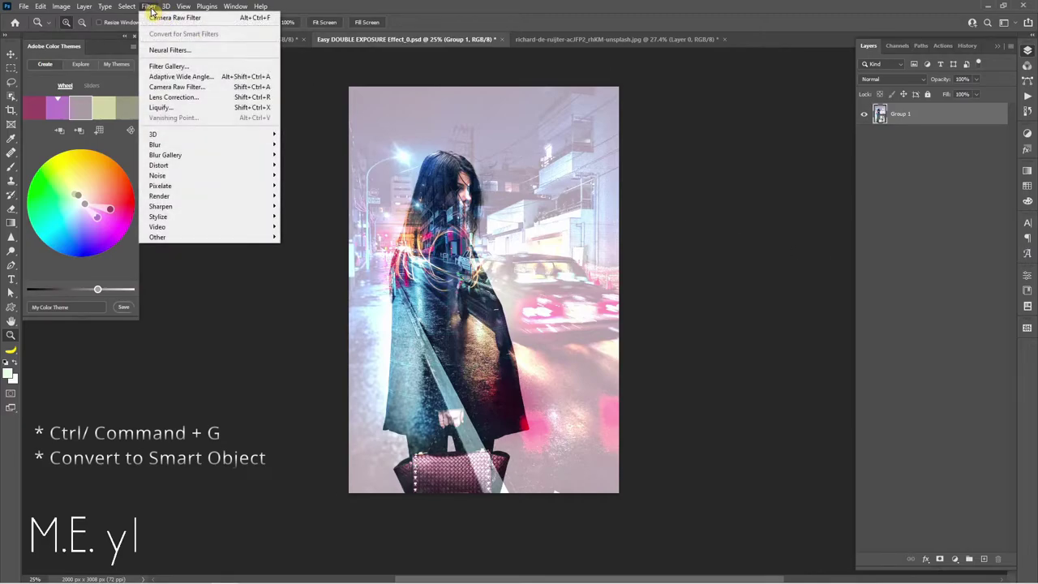
pyautogui.click(169, 87)
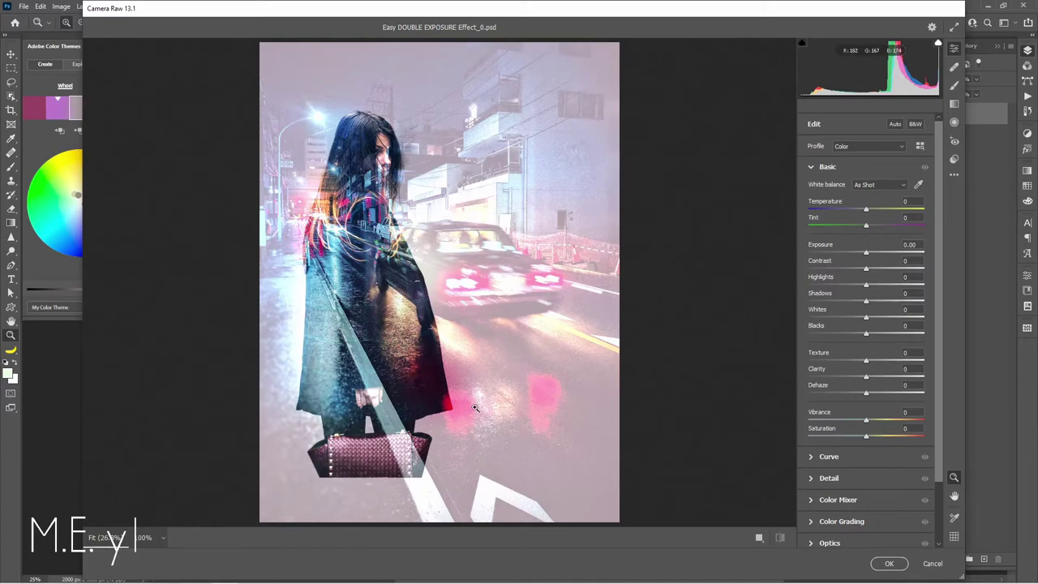
pyautogui.click(933, 563)
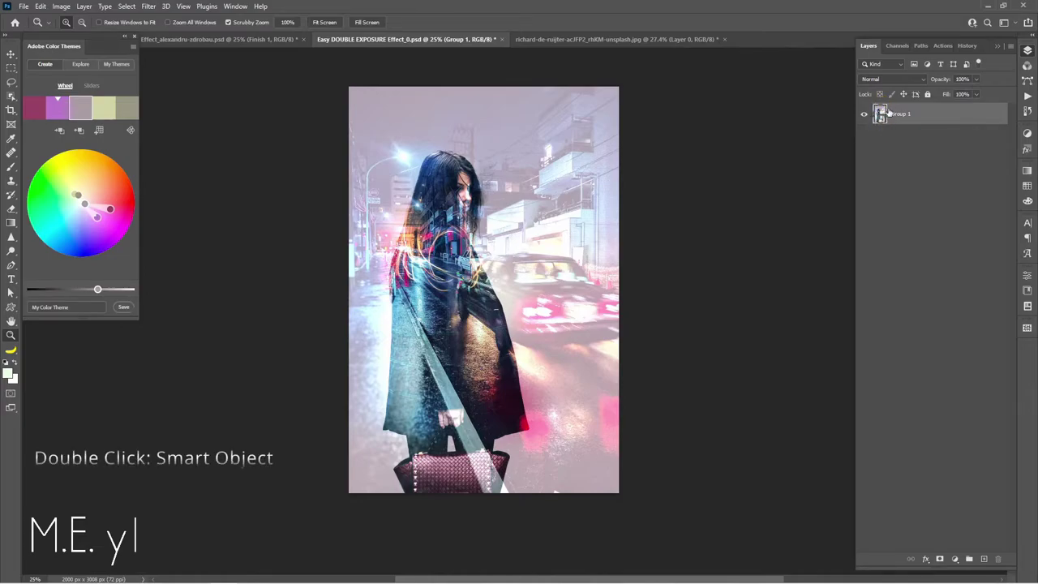
# - Open the smart object's contents and load the Subject layer's area as a selection
pyautogui.doubleClick(878, 114)
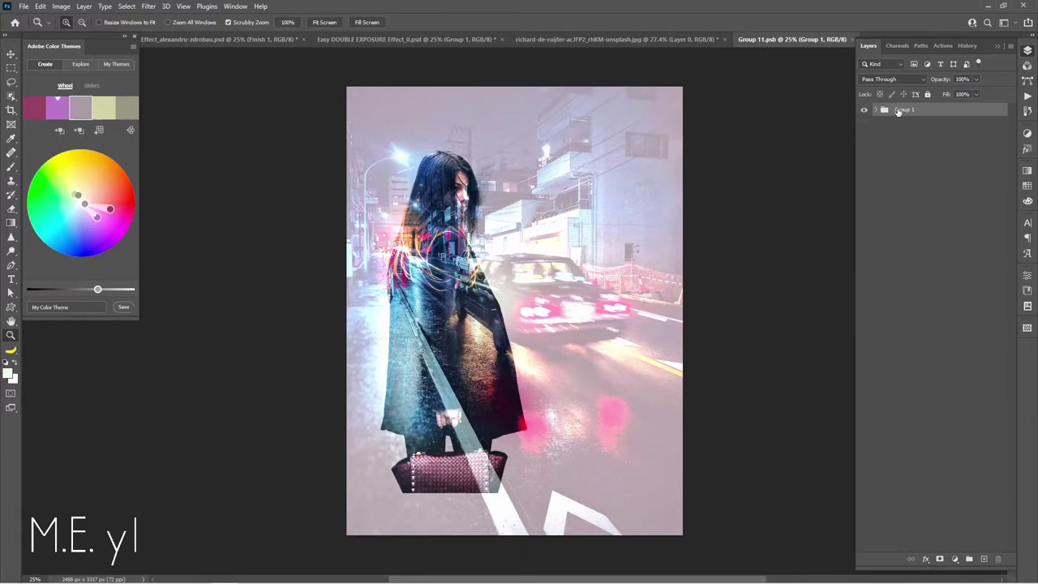
pyautogui.click(878, 110)
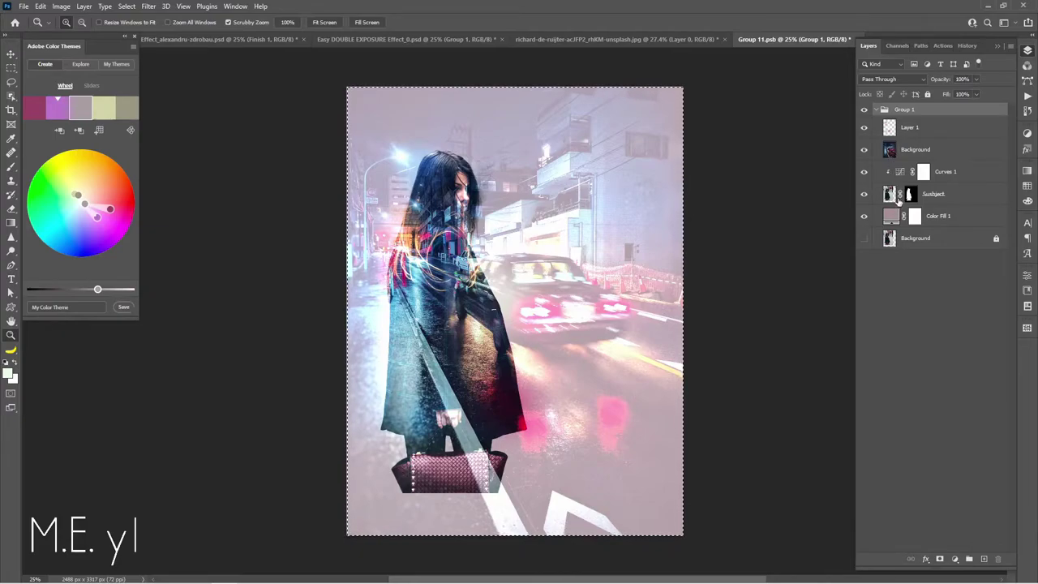
pyautogui.keyDown('ctrl'); pyautogui.click(890, 195); pyautogui.keyUp('ctrl')
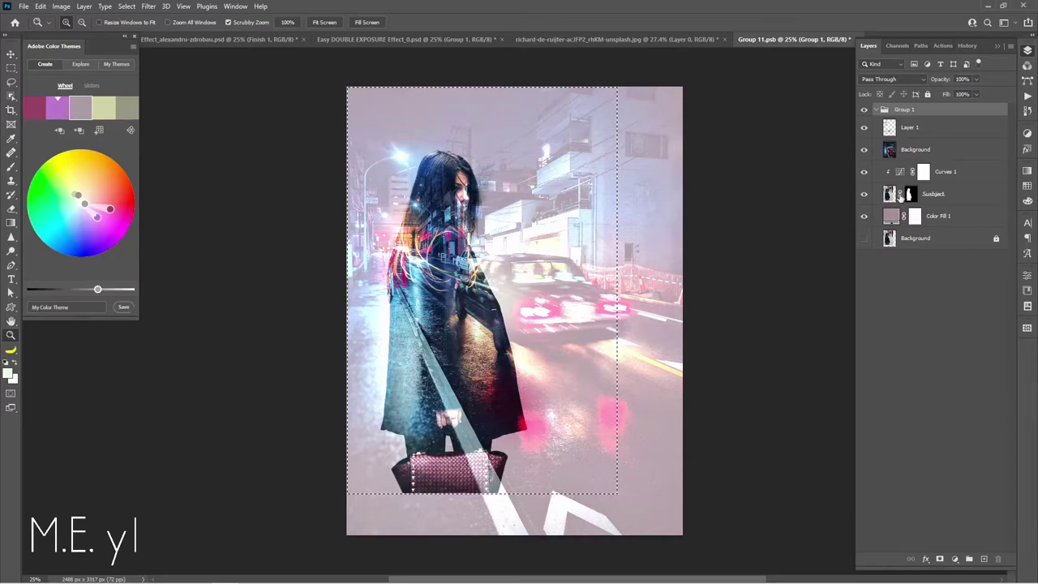
pyautogui.keyDown('ctrl'); pyautogui.click(890, 151); pyautogui.keyUp('ctrl')
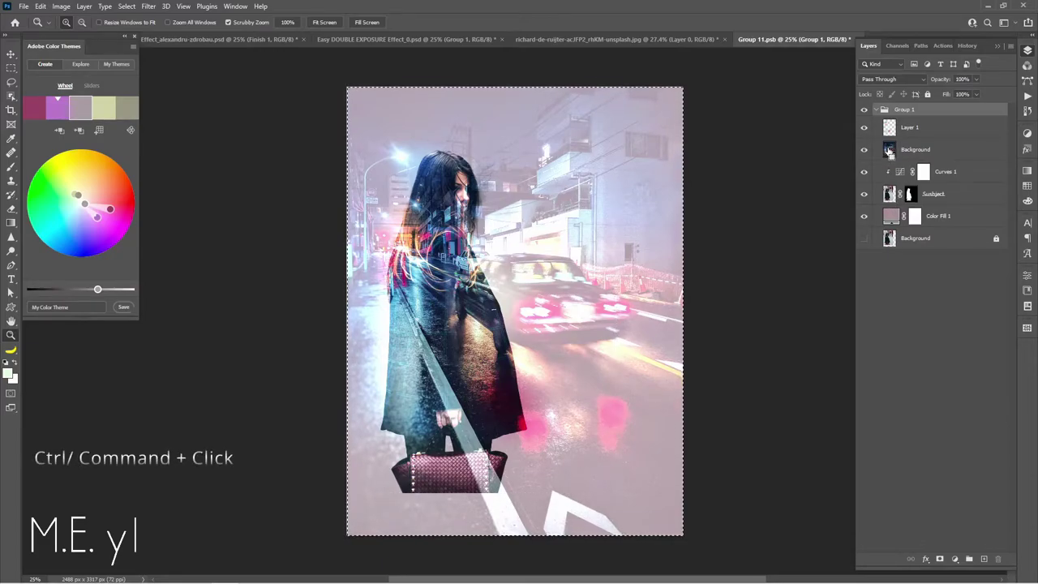
pyautogui.keyDown('ctrl'); pyautogui.click(892, 193); pyautogui.keyUp('ctrl')
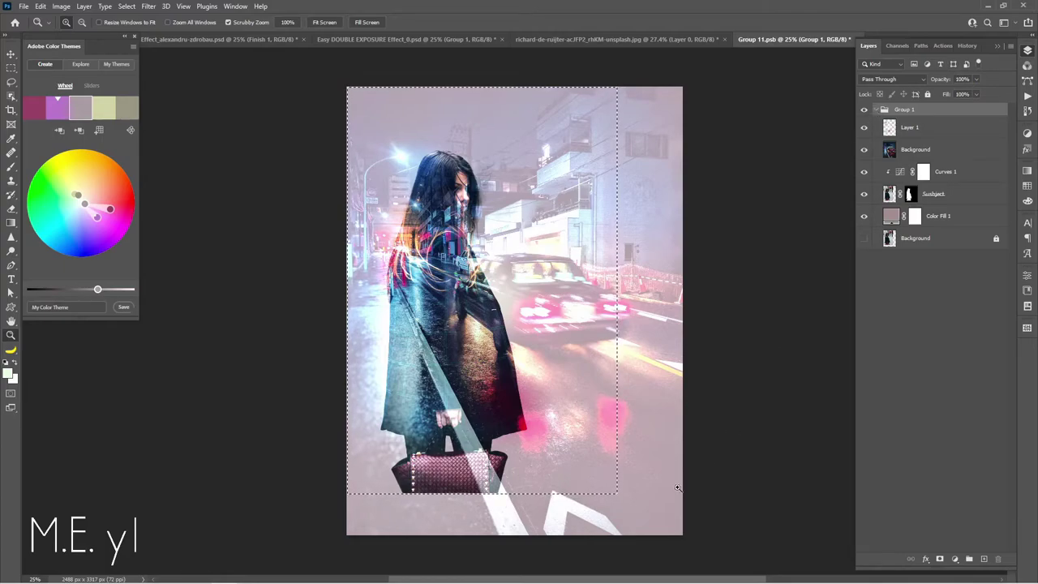
pyautogui.moveTo(621, 492)
pyautogui.mouseDown()
pyautogui.moveTo(660, 505)
pyautogui.moveTo(644, 473)
pyautogui.mouseUp()
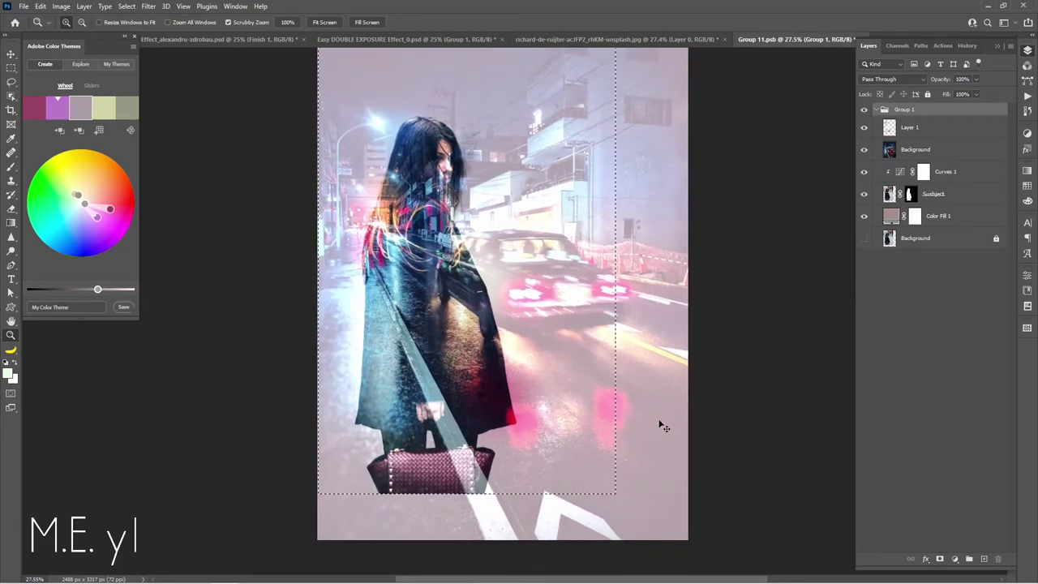
pyautogui.moveTo(664, 425); pyautogui.dragTo(659, 421)
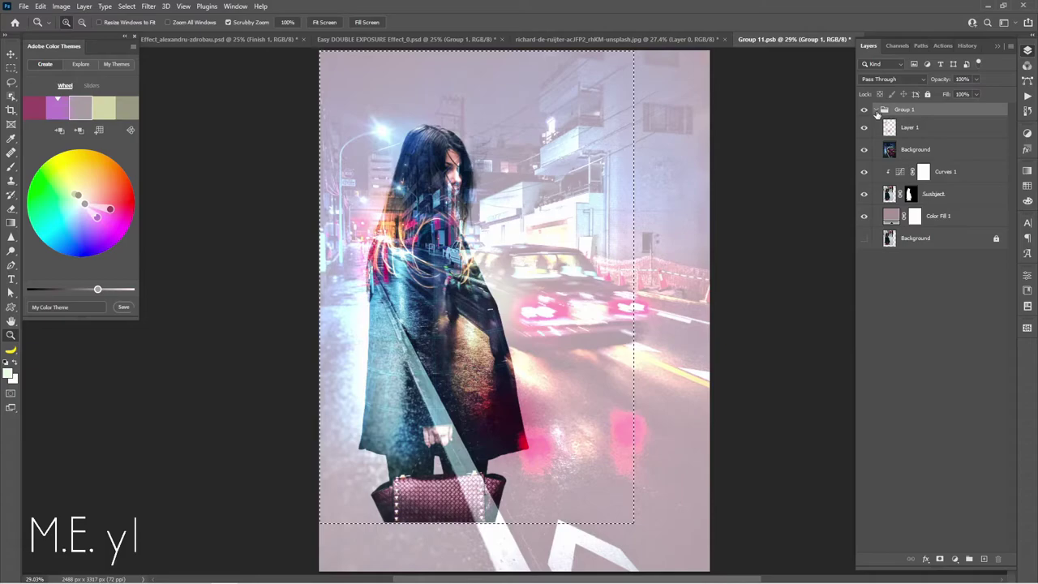
# - Mask Group 1 to the selection, save the contents and close back to the main document
pyautogui.click(875, 111)
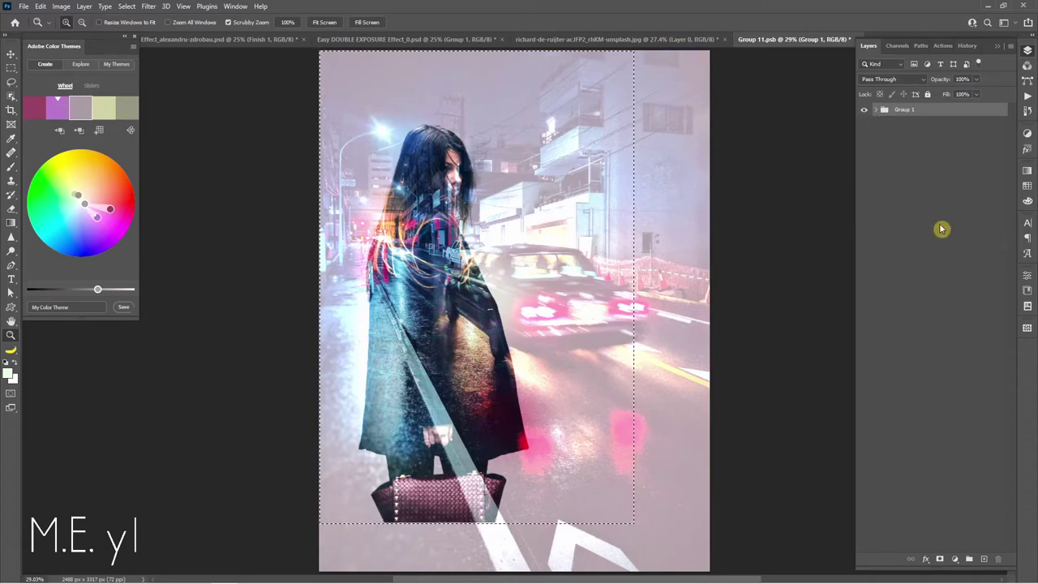
pyautogui.click(939, 560)
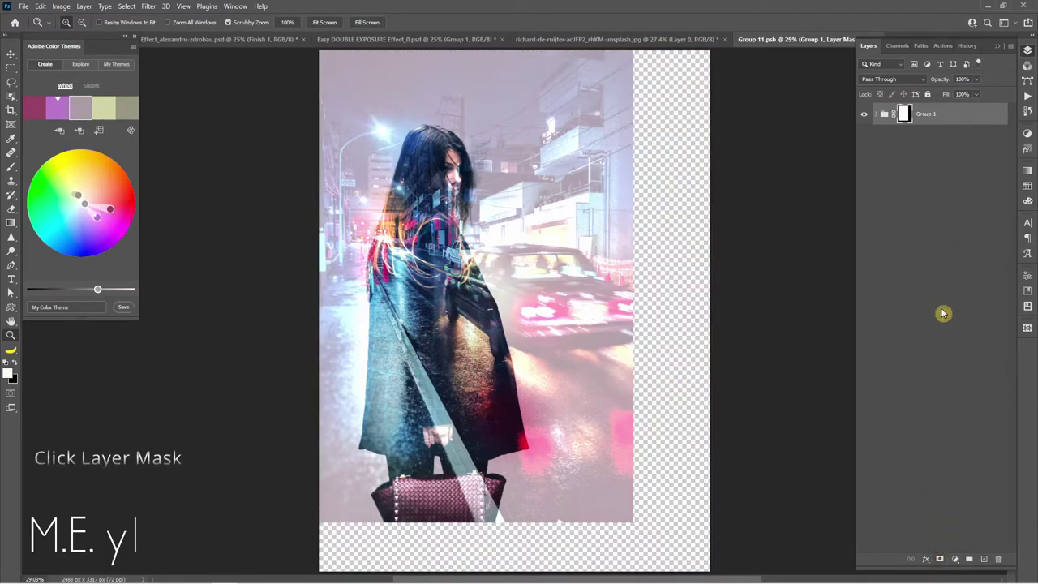
pyautogui.hotkey('ctrl', 's')
pyautogui.hotkey('ctrl', 'w')
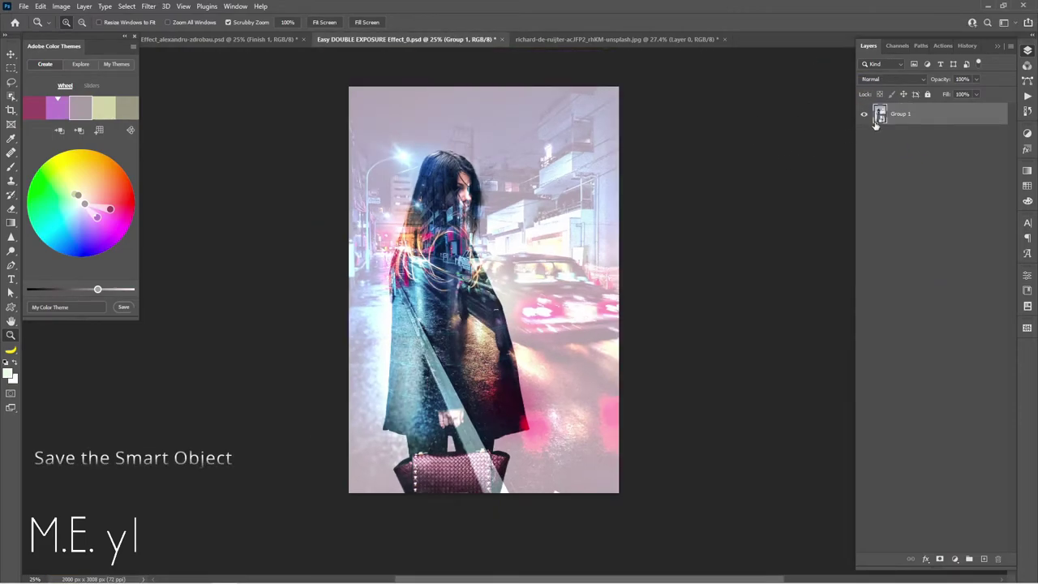
# - Save the document, open Camera Raw on the smart object, and set Temperature +8, Tint +16
pyautogui.hotkey('ctrl', 's')
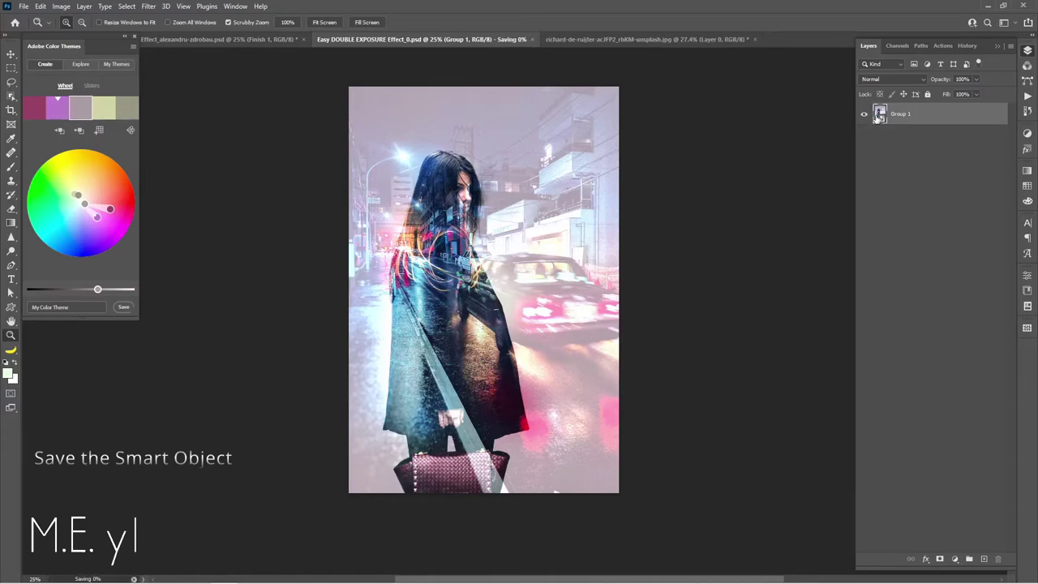
pyautogui.click(148, 5)
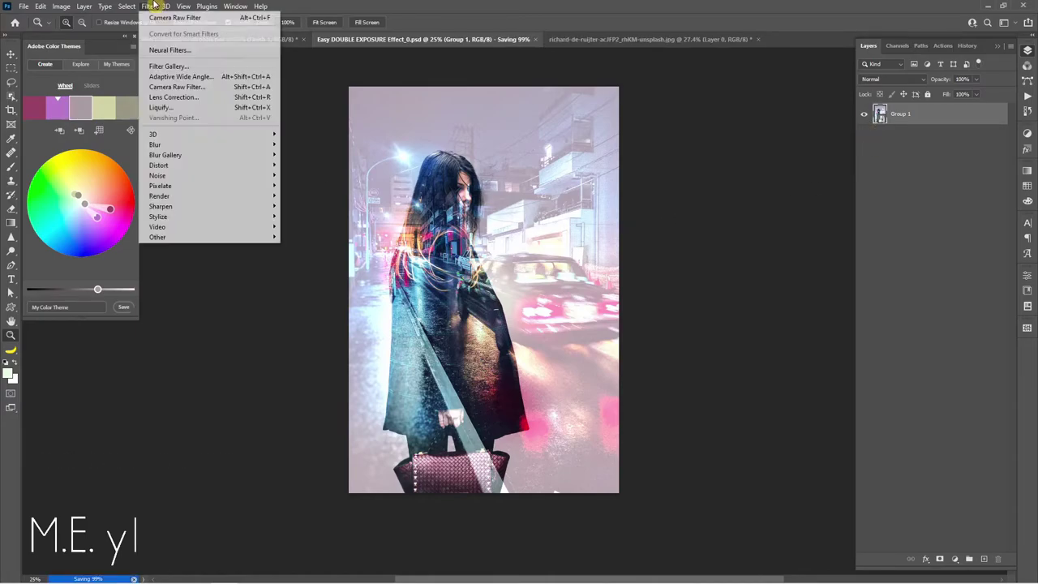
pyautogui.click(172, 87)
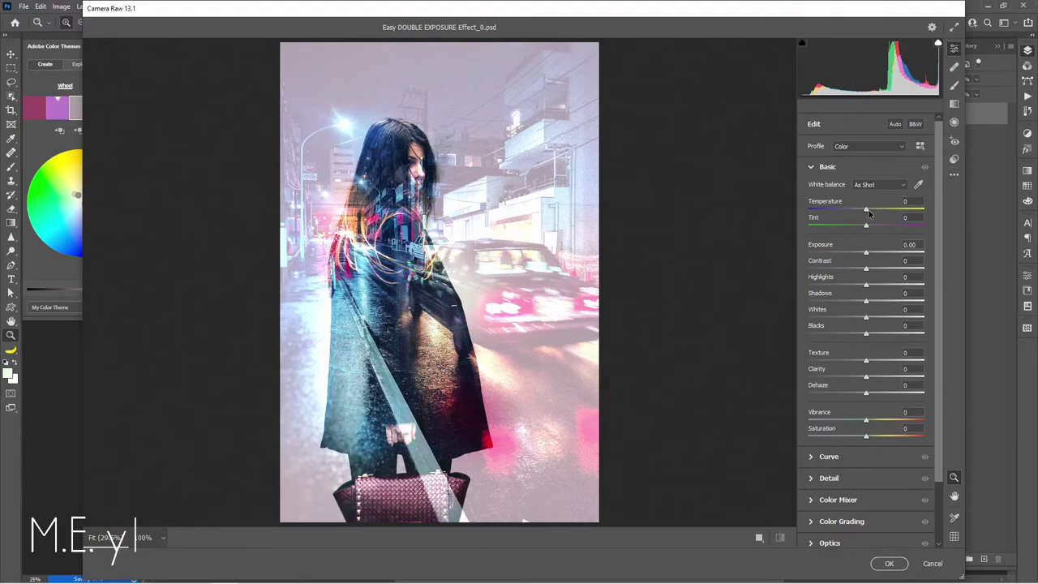
pyautogui.moveTo(870, 211); pyautogui.dragTo(873, 212)
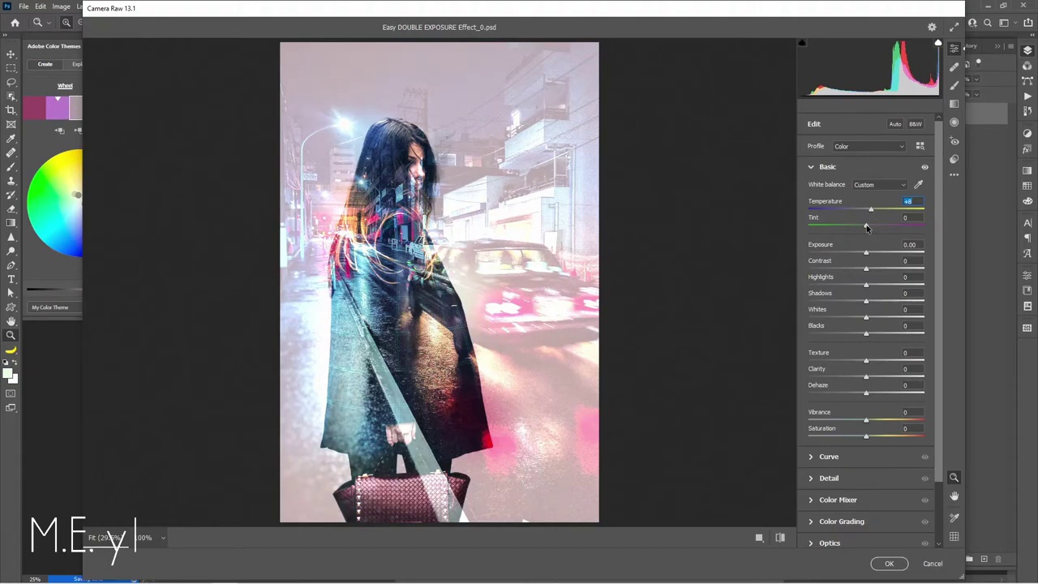
pyautogui.moveTo(866, 226); pyautogui.dragTo(871, 229)
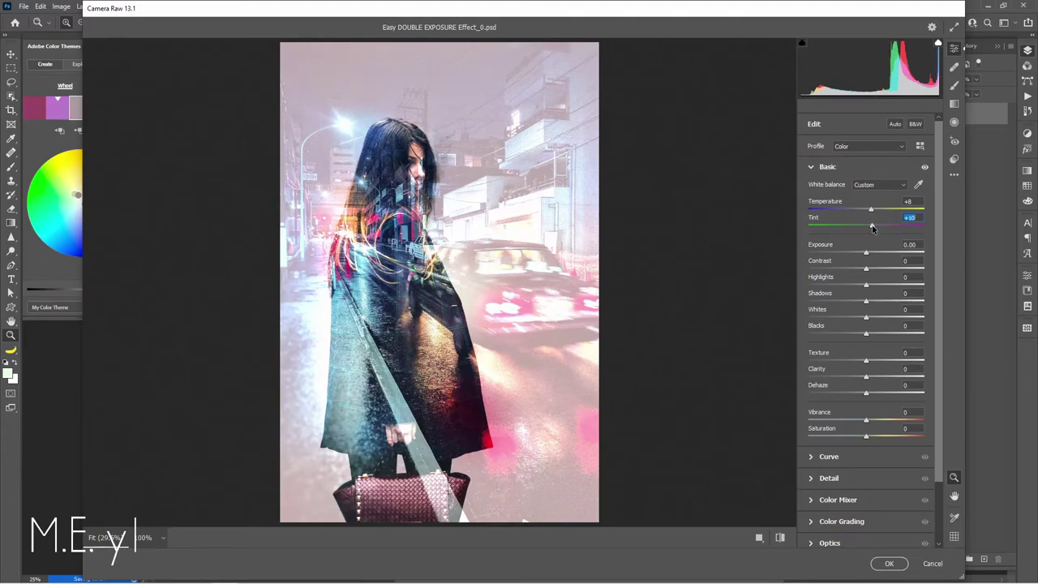
pyautogui.moveTo(872, 229); pyautogui.dragTo(874, 231)
# - Set Exposure +0.05, Contrast +7, Shadows -9, Clarity +11 and Dehaze +11
pyautogui.moveTo(867, 256); pyautogui.dragTo(868, 255)
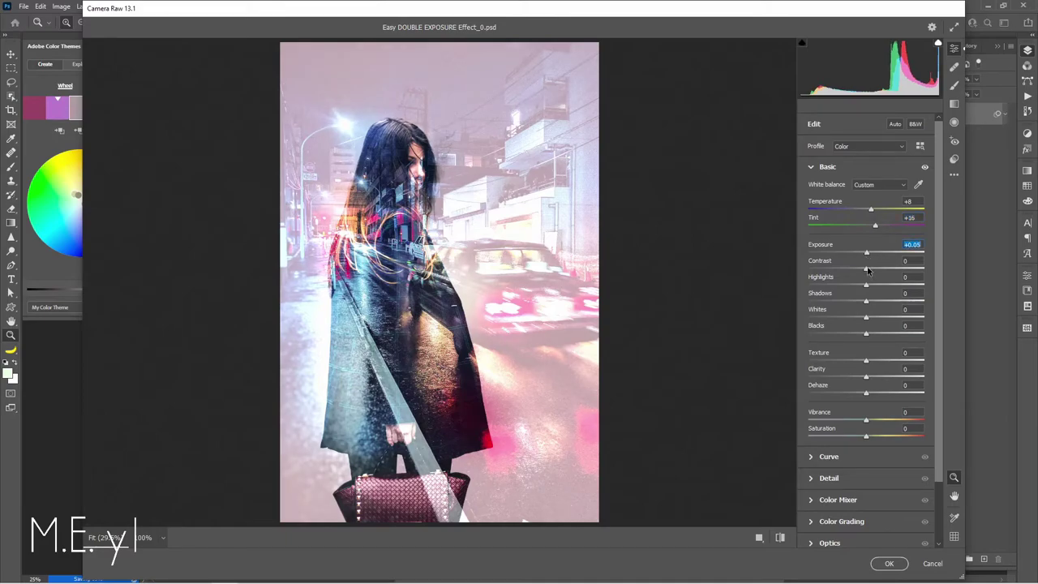
pyautogui.press('Tab')
pyautogui.moveTo(866, 270); pyautogui.dragTo(869, 287)
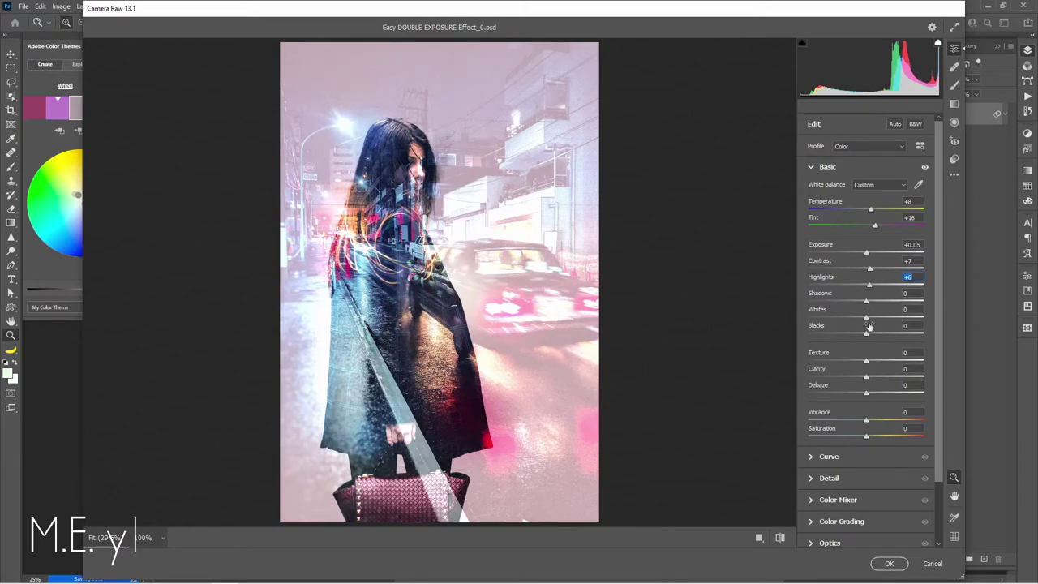
pyautogui.moveTo(865, 304); pyautogui.dragTo(859, 305)
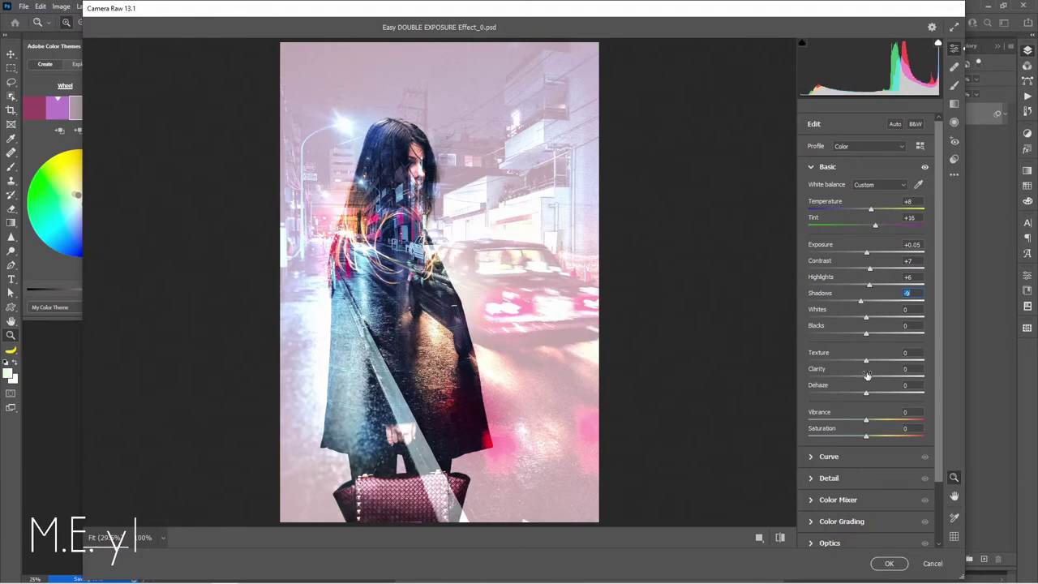
pyautogui.moveTo(866, 378); pyautogui.dragTo(874, 378)
pyautogui.moveTo(867, 394)
pyautogui.mouseDown()
pyautogui.moveTo(867, 421)
pyautogui.moveTo(885, 424)
pyautogui.moveTo(873, 424)
pyautogui.mouseUp()
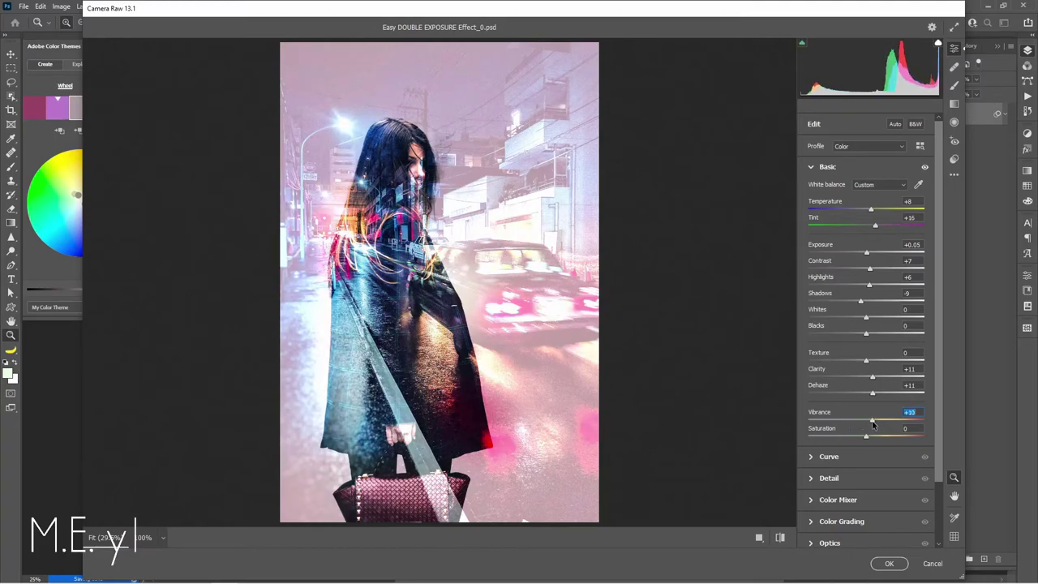
# - Expand the Effects section and zoom the preview to 100% on the wet street
pyautogui.scroll(-2, 866, 451)
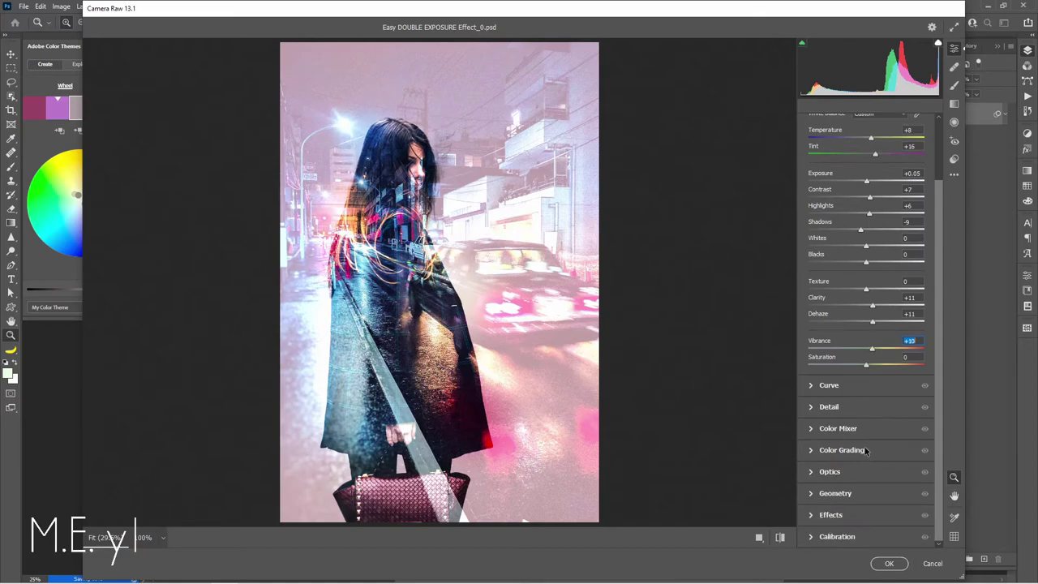
pyautogui.click(812, 474)
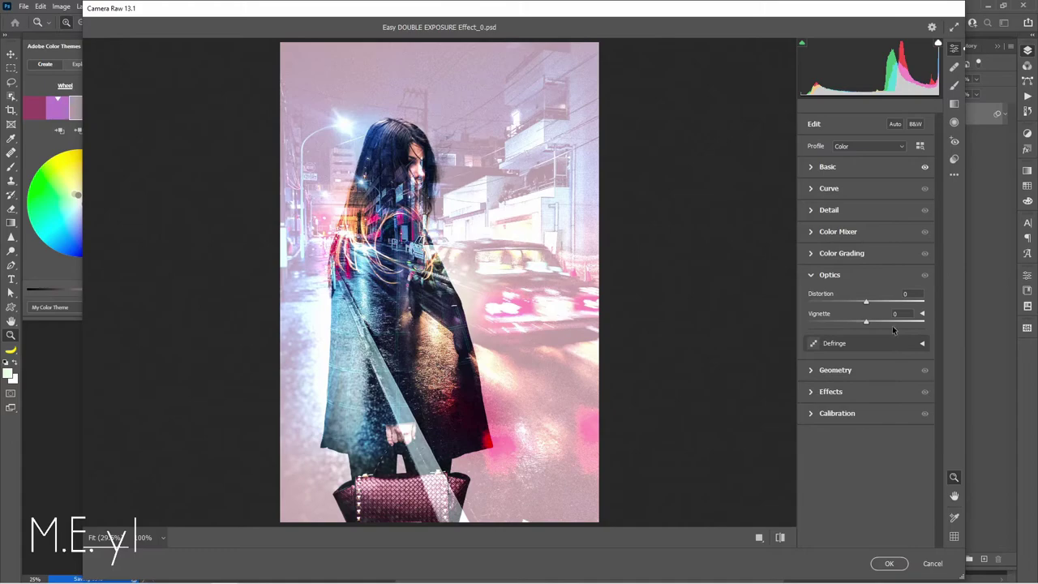
pyautogui.click(812, 392)
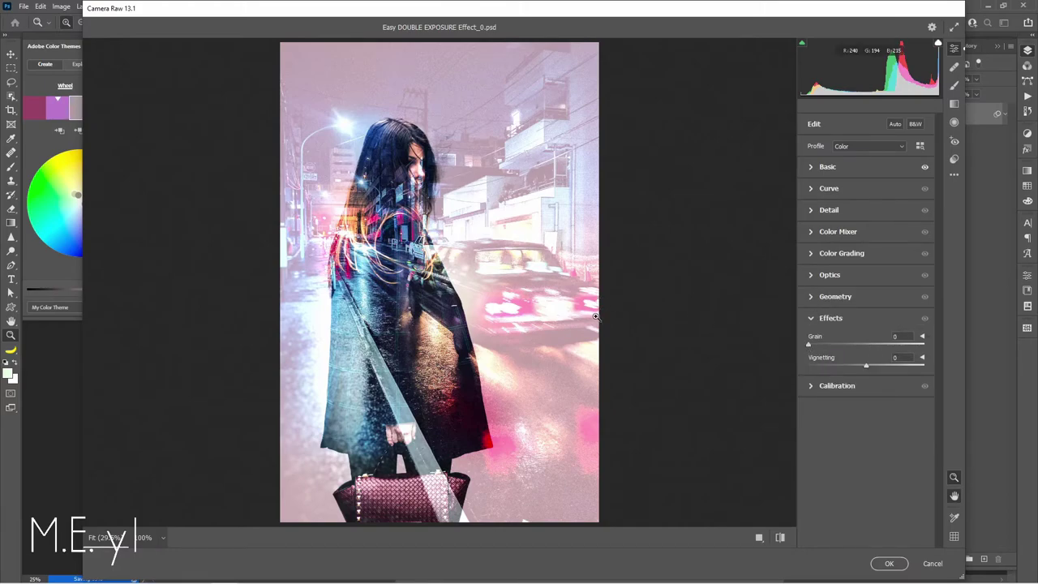
pyautogui.moveTo(471, 333); pyautogui.dragTo(466, 303)
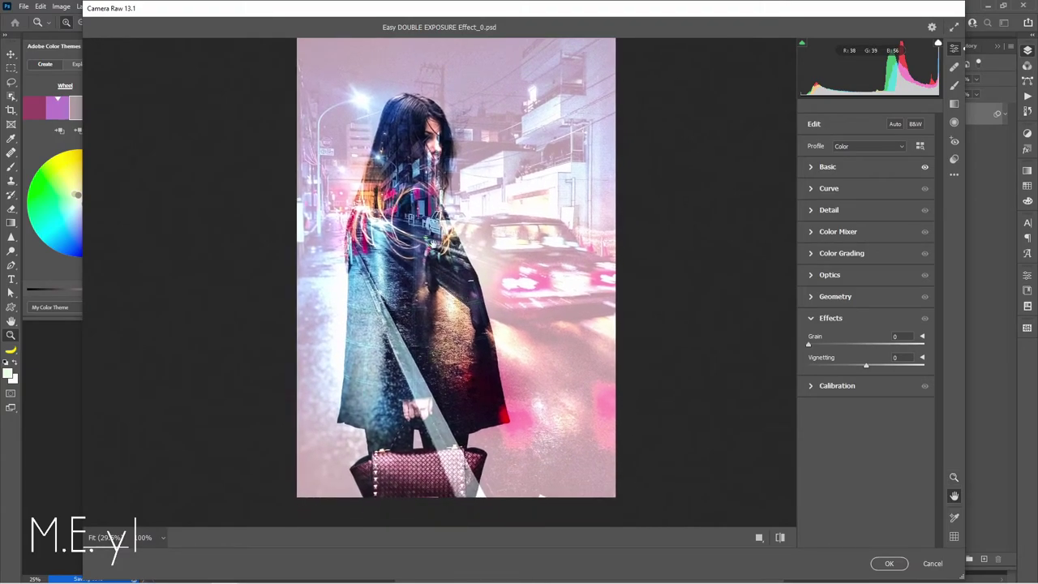
pyautogui.moveTo(466, 303); pyautogui.dragTo(436, 244)
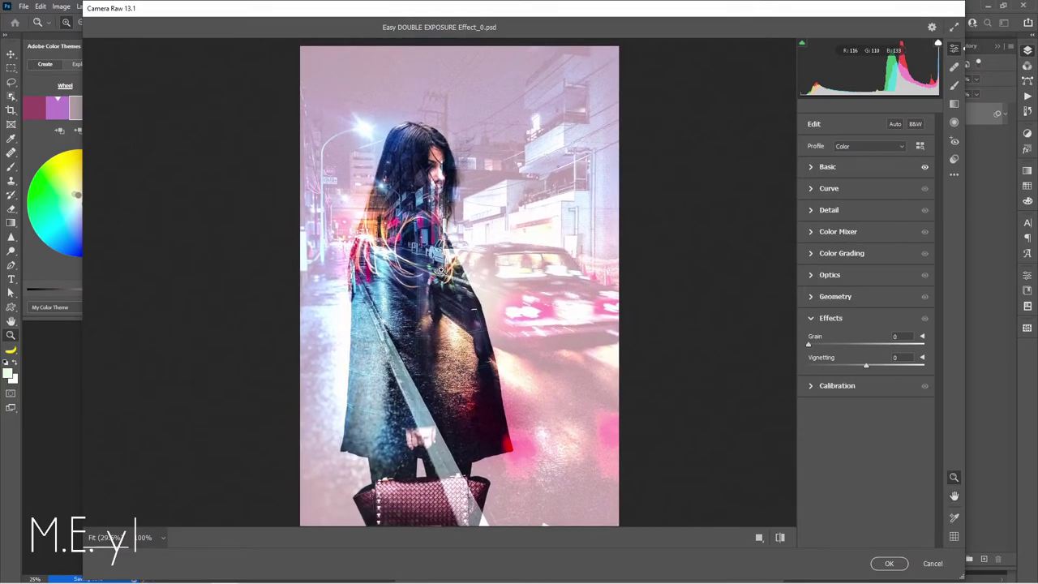
pyautogui.click(440, 270)
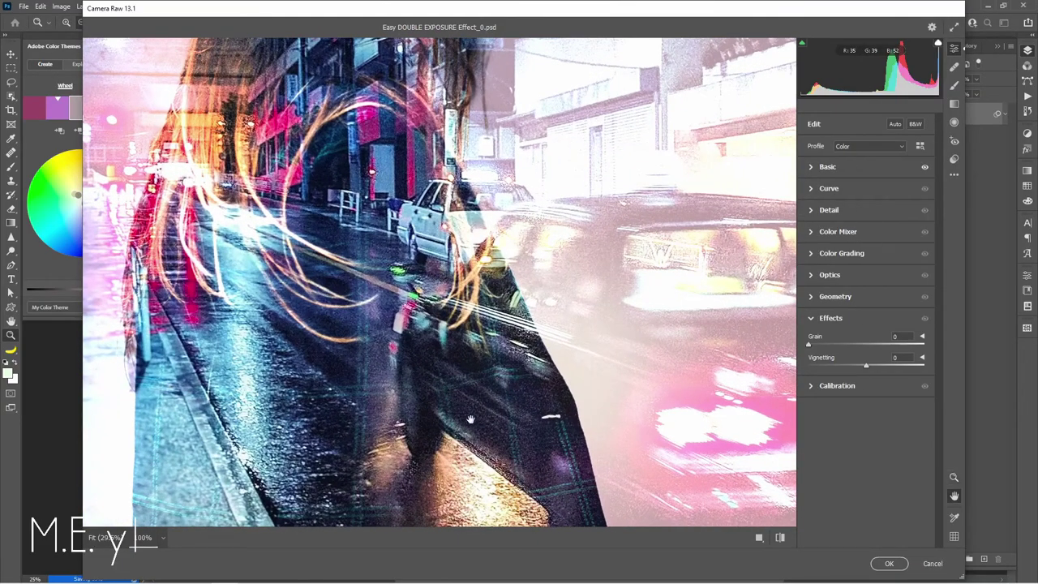
pyautogui.moveTo(470, 416); pyautogui.dragTo(481, 294)
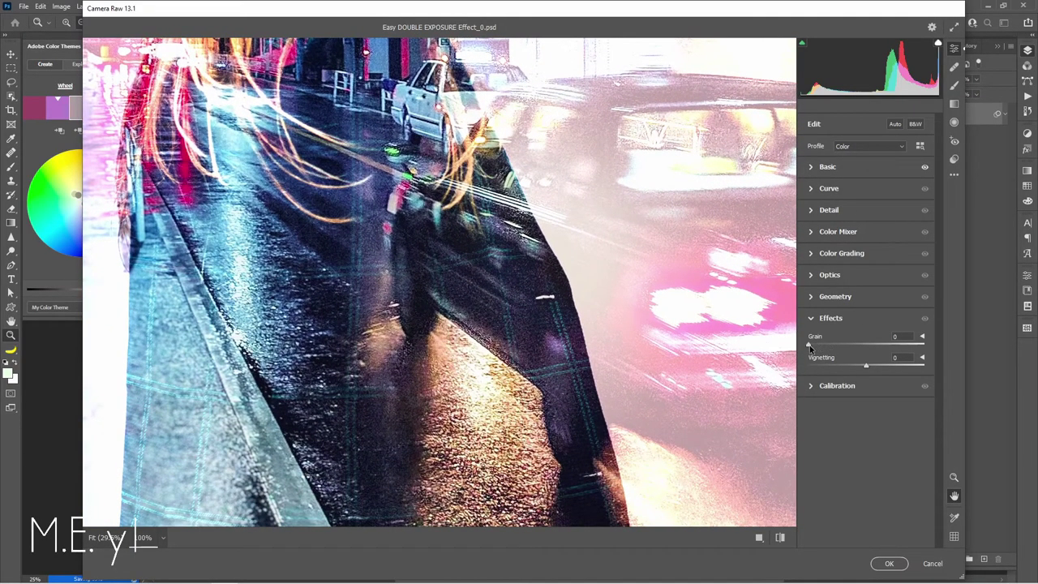
# - Set Grain to 16, fit the preview to the whole image, and set Vignetting to -25
pyautogui.moveTo(809, 345)
pyautogui.mouseDown()
pyautogui.moveTo(878, 347)
pyautogui.moveTo(811, 346)
pyautogui.mouseUp()
pyautogui.scroll(5, 584, 219)
pyautogui.scroll(3, 584, 218)
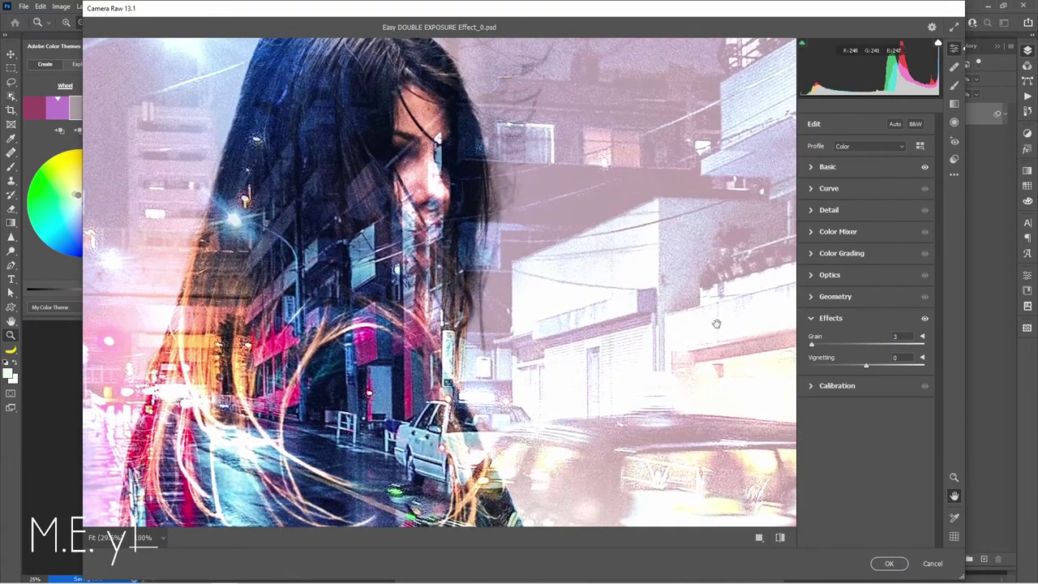
pyautogui.moveTo(813, 346)
pyautogui.mouseDown()
pyautogui.moveTo(879, 344)
pyautogui.moveTo(828, 346)
pyautogui.mouseUp()
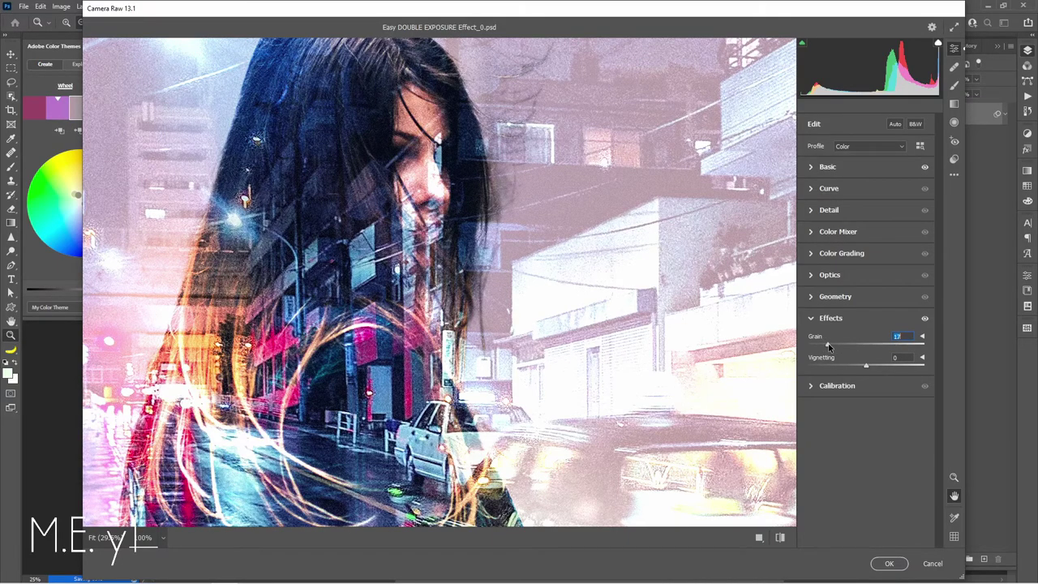
pyautogui.keyDown('alt'); pyautogui.click(596, 335); pyautogui.keyUp('alt')
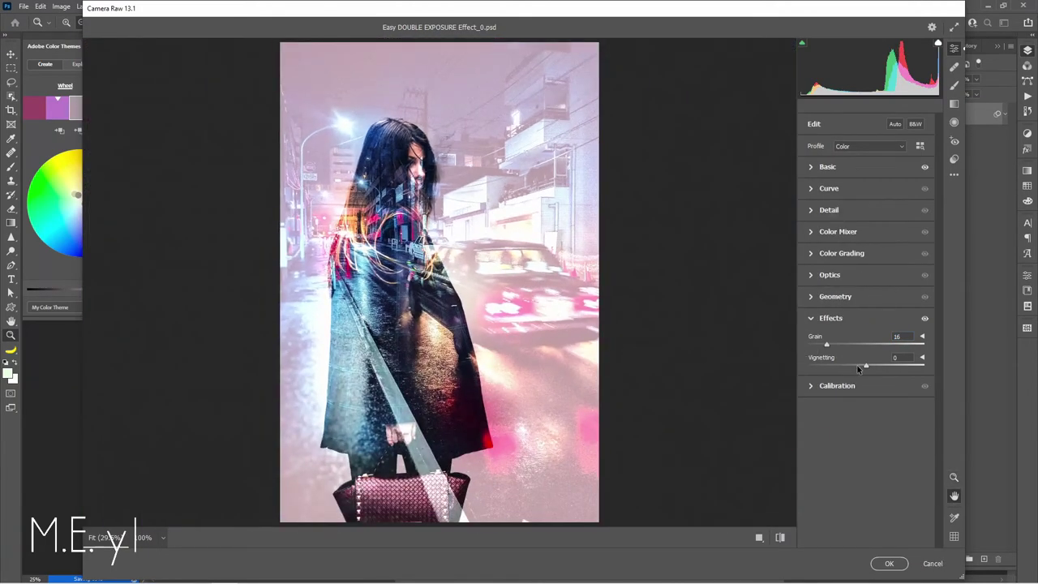
pyautogui.moveTo(864, 367); pyautogui.dragTo(850, 368)
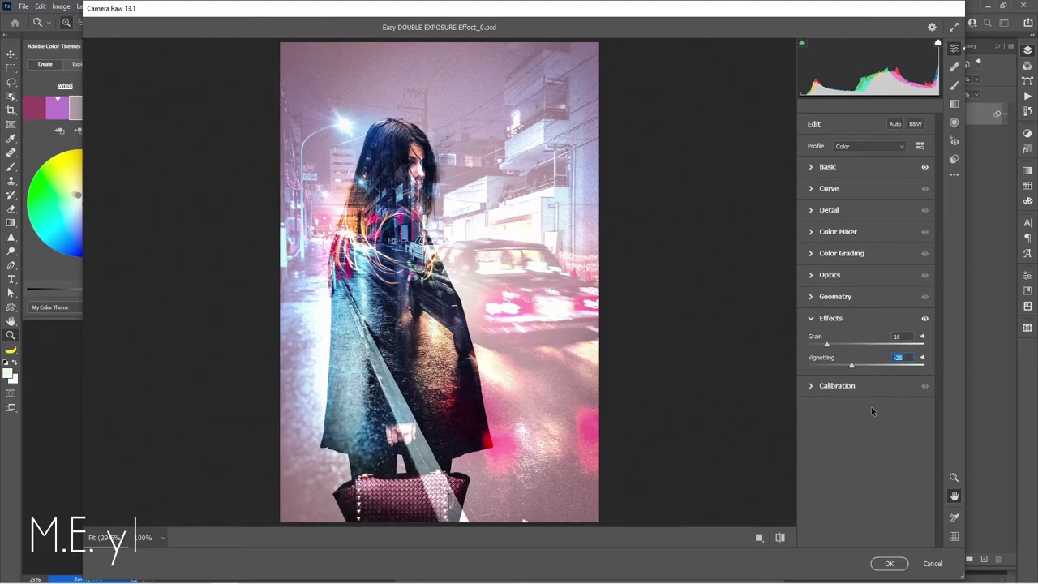
# - Apply the Camera Raw grade and toggle the smart filter off and on to compare
pyautogui.click(889, 563)
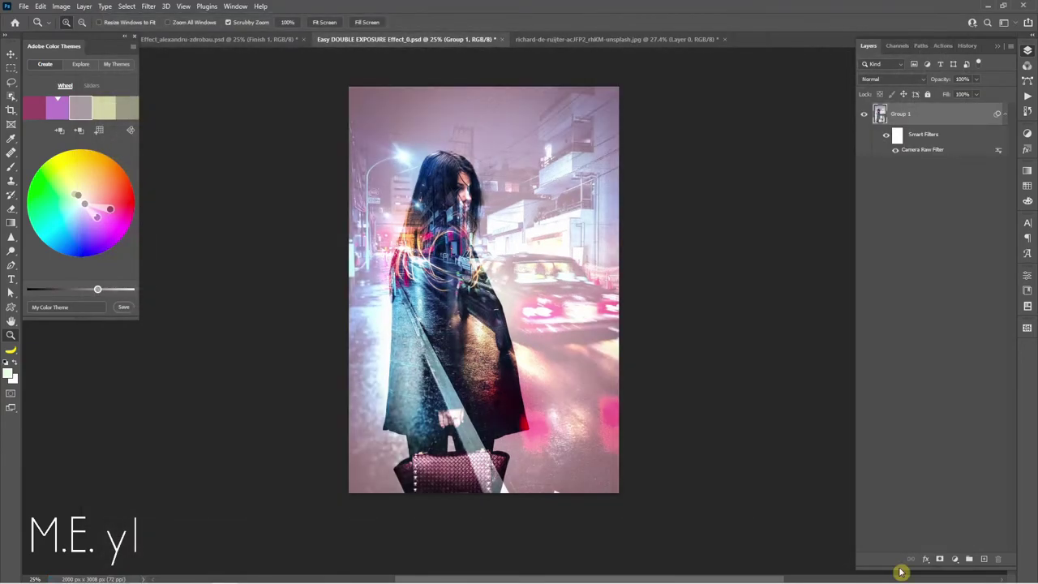
pyautogui.click(896, 152)
pyautogui.click(896, 154)
pyautogui.click(886, 135)
pyautogui.click(887, 136)
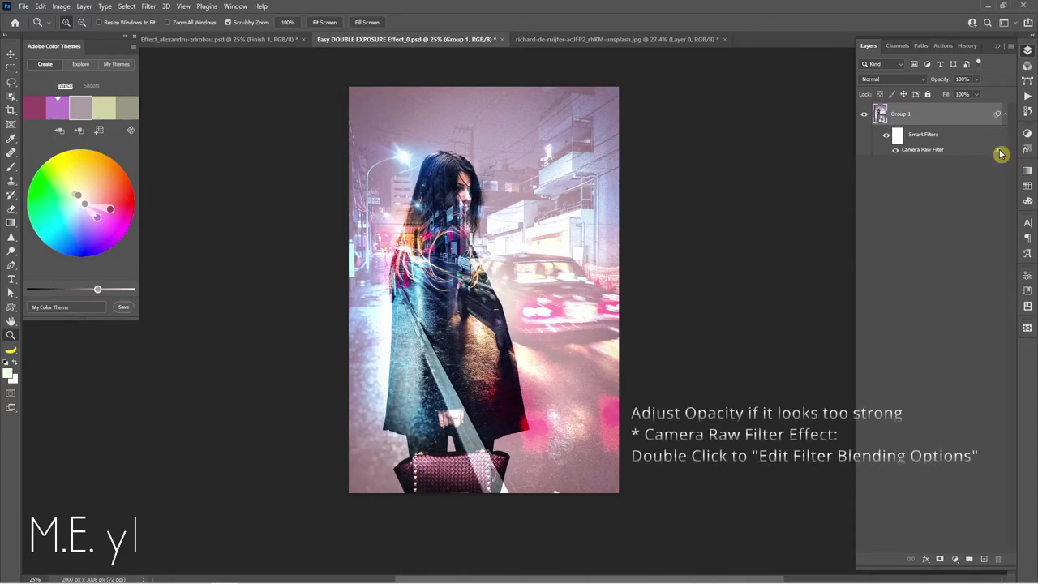
# - Lower the Camera Raw smart filter's blending opacity to about 83%
pyautogui.doubleClick(999, 151)
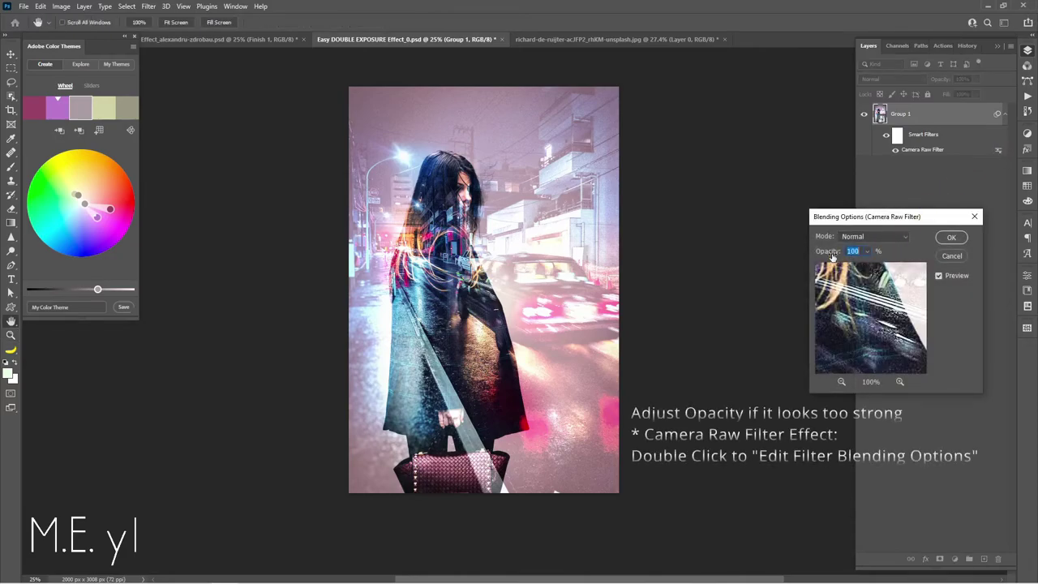
pyautogui.moveTo(834, 253); pyautogui.dragTo(812, 254)
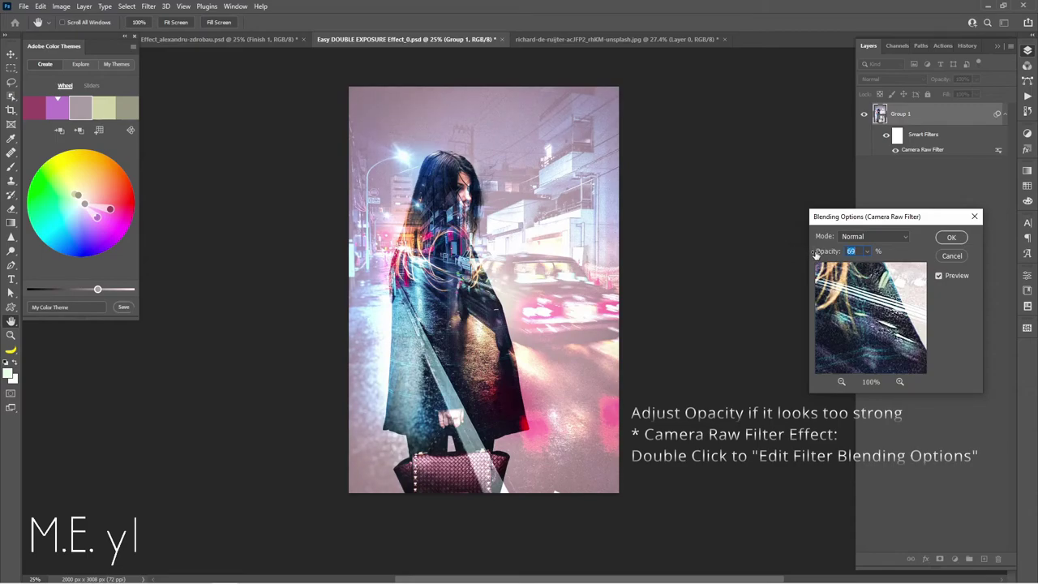
pyautogui.moveTo(816, 254); pyautogui.dragTo(818, 253)
pyautogui.click(950, 237)
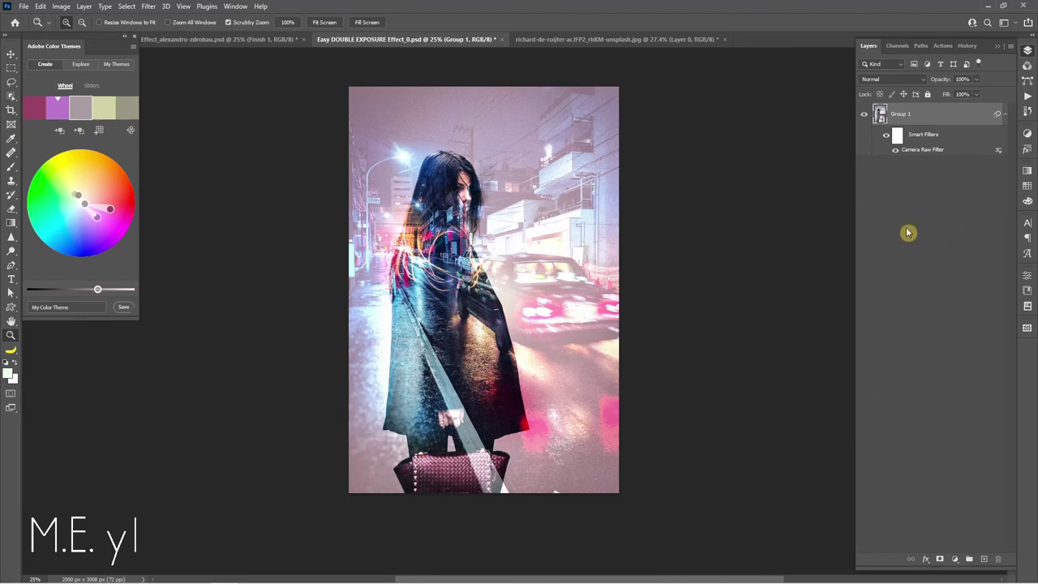
pyautogui.click(864, 115)
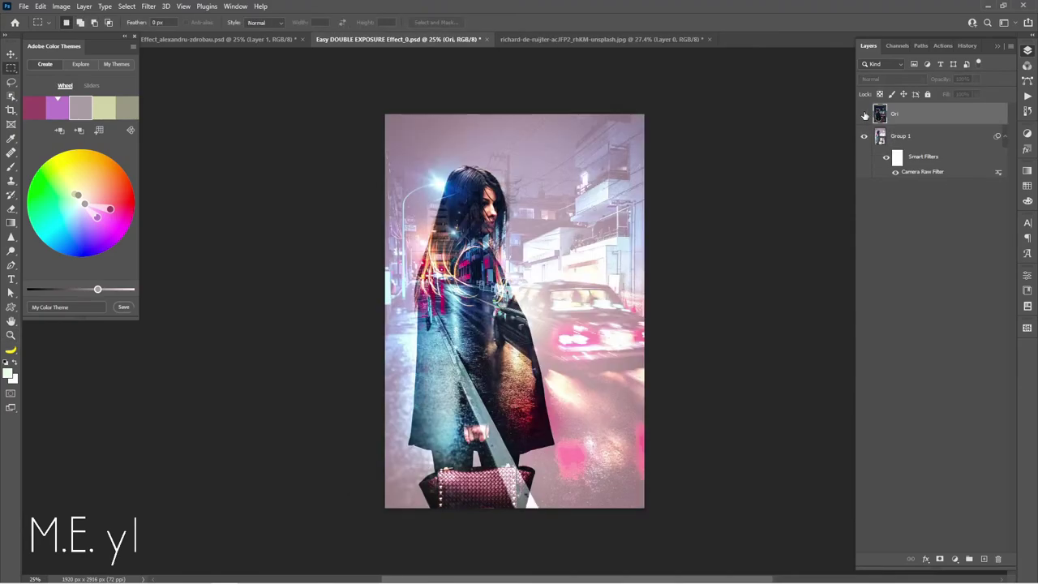
pyautogui.click(865, 115)
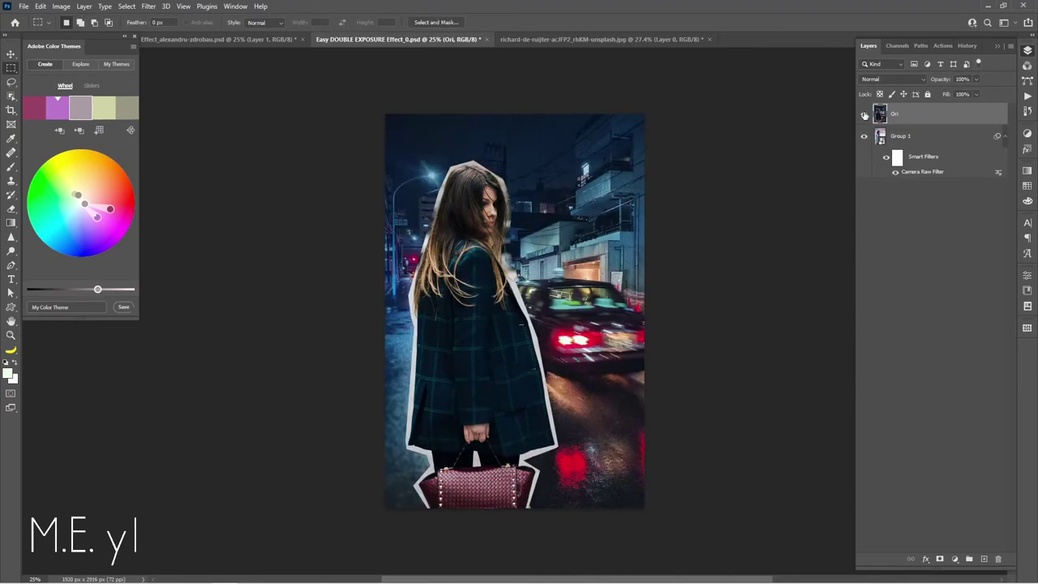
pyautogui.click(865, 115)
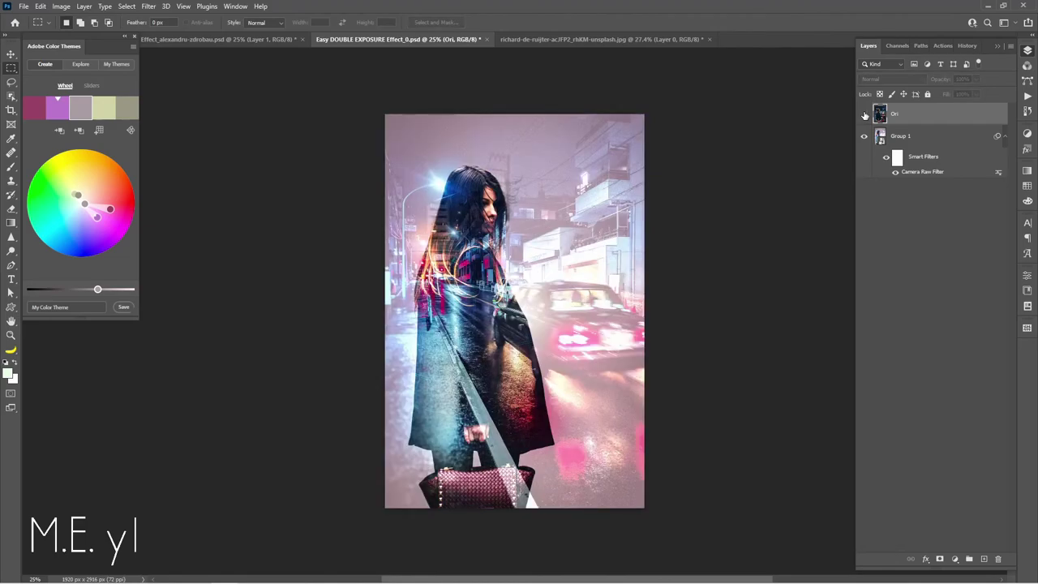